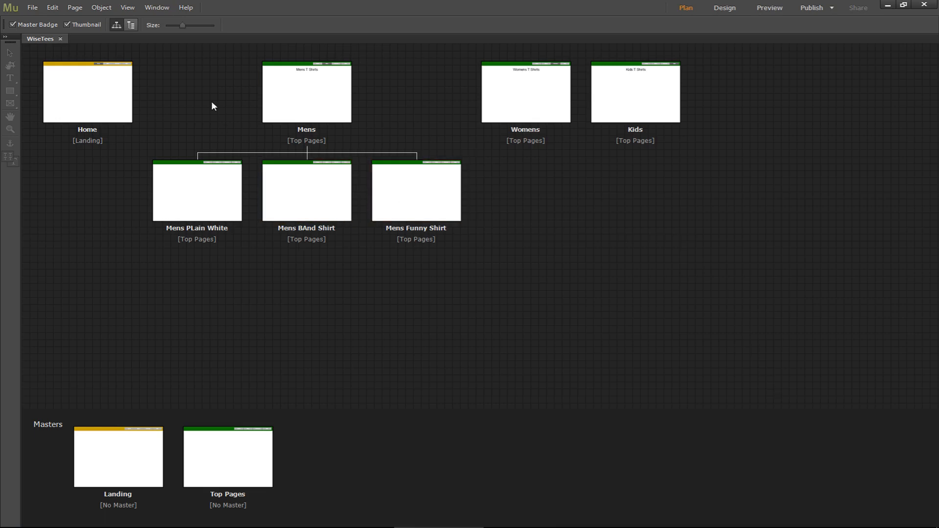
Open the Mens page and extend its bottom edge slightly, leaving no extra browser padding below the page.
mouse_move(280, 100)
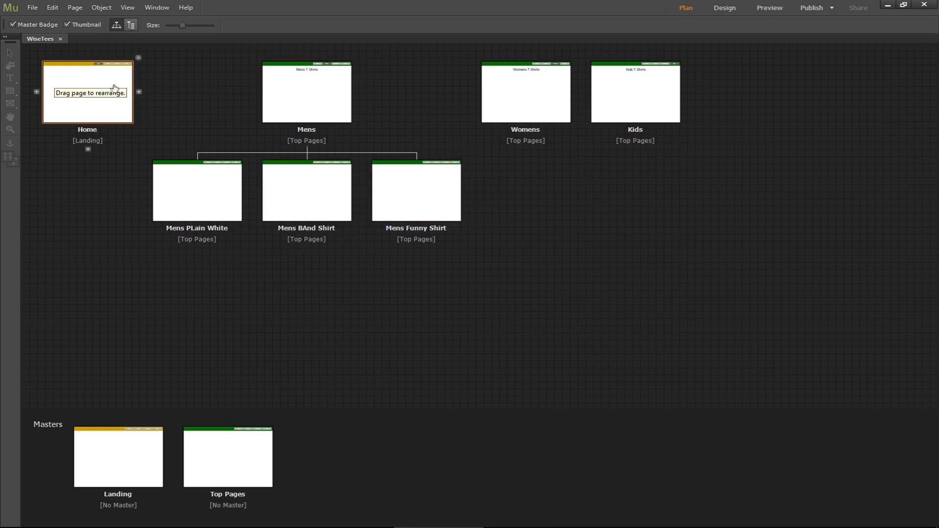
double_click(298, 79)
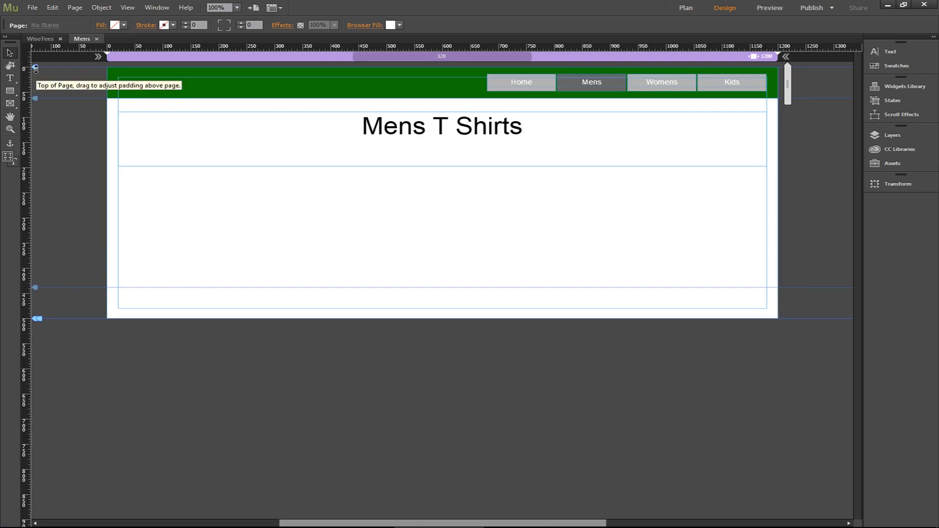
left_click_drag(35, 68, 38, 62)
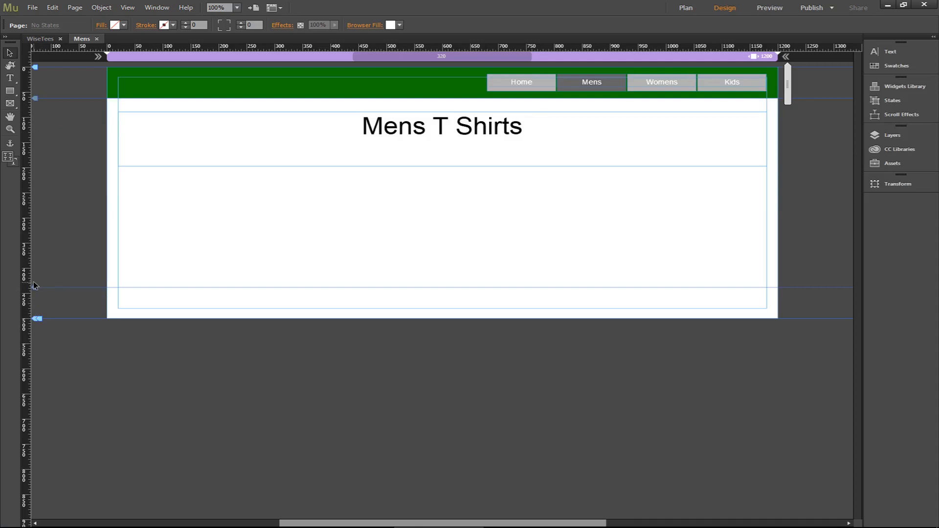
left_click_drag(38, 319, 35, 377)
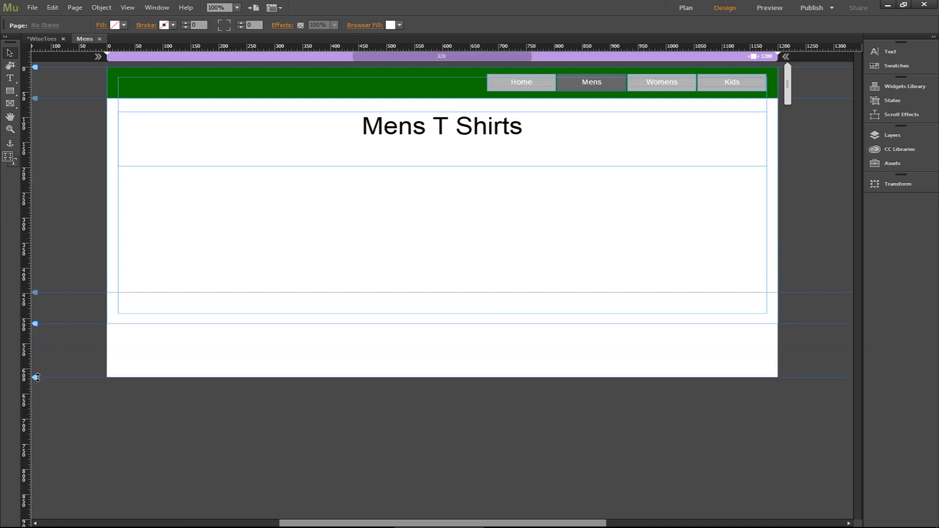
mouse_move(42, 377)
left_mouse_down()
mouse_move(42, 347)
mouse_move(42, 378)
left_mouse_up()
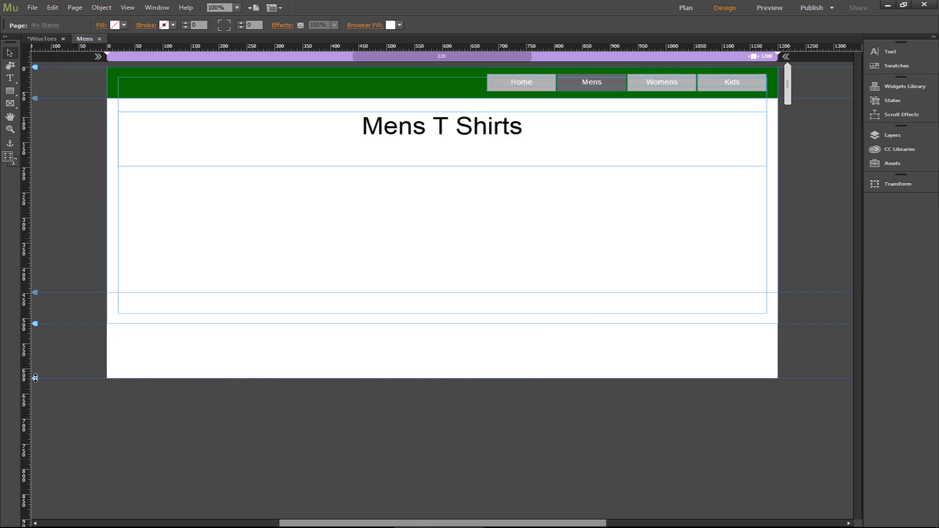
left_click_drag(35, 378, 42, 324)
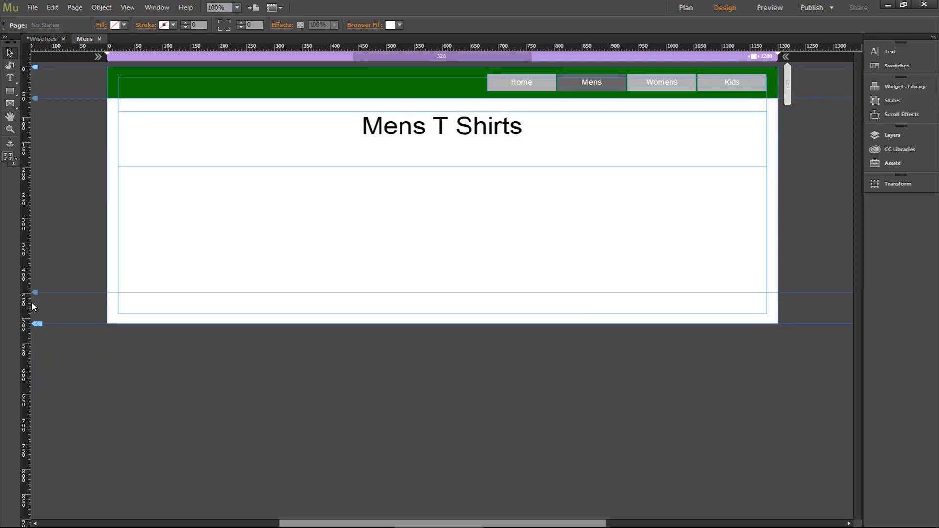
Open the Top Pages master, try lowering its header guide, and undo that guide move.
left_click(35, 39)
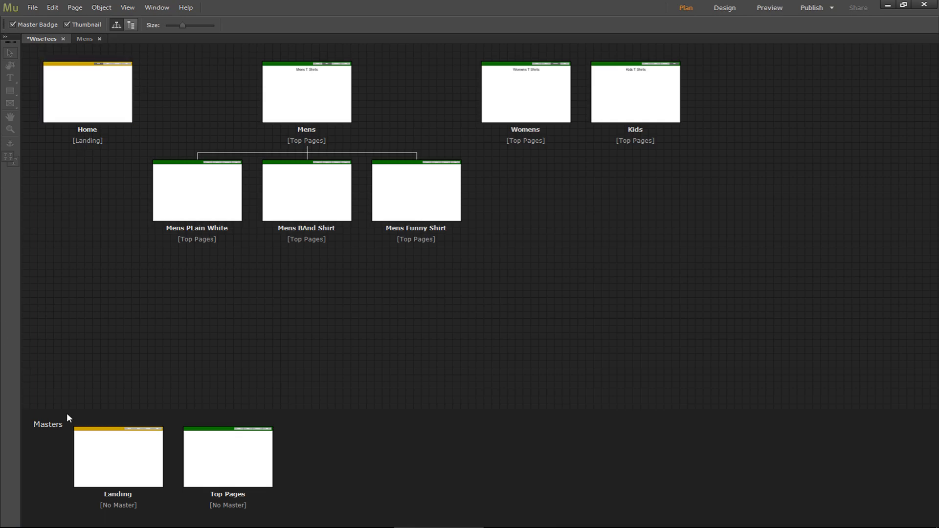
double_click(215, 468)
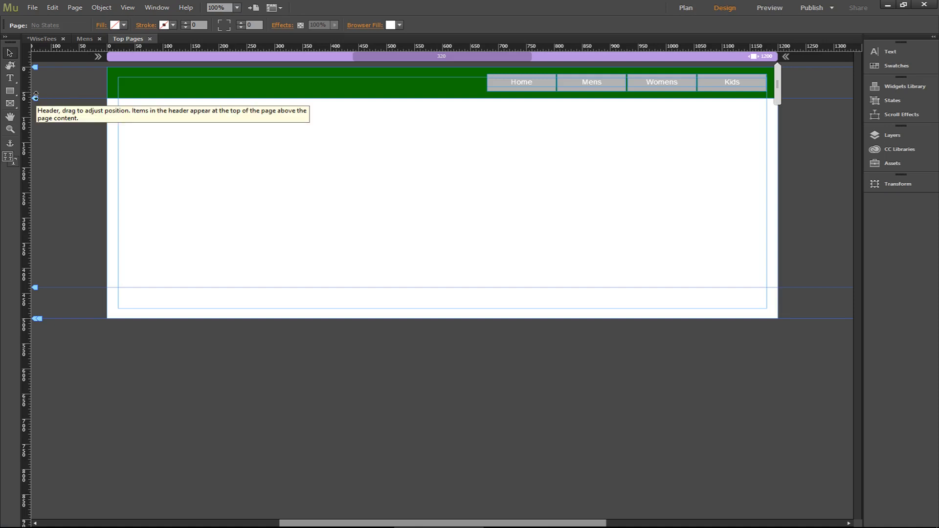
left_click_drag(36, 96, 36, 118)
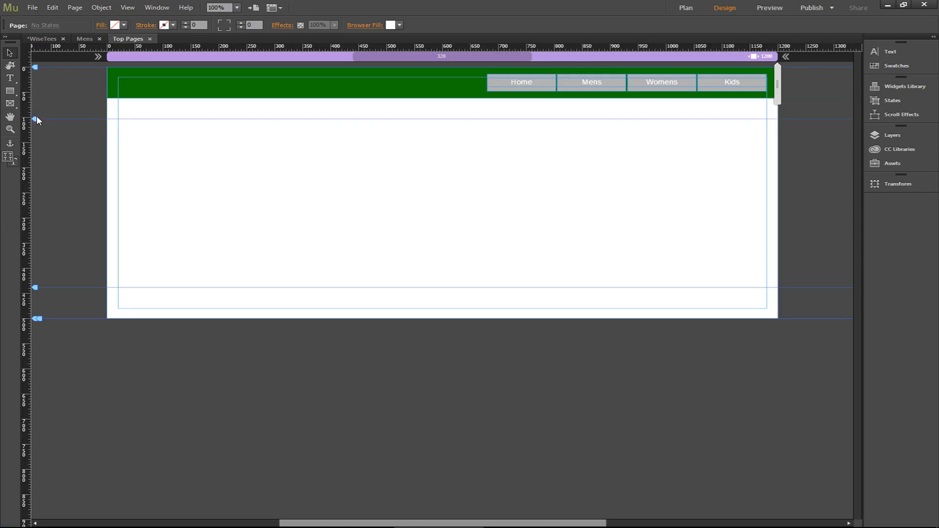
key("ctrl+z")
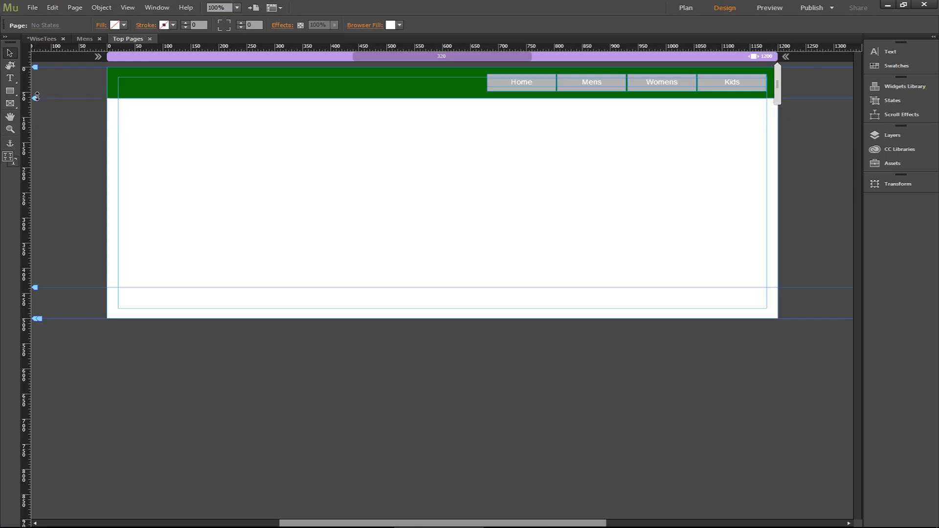
Extend the Top Pages master's bottom page edge to about 540 px, with the bottom-of-browser guide level with it.
left_click_drag(39, 321, 37, 337)
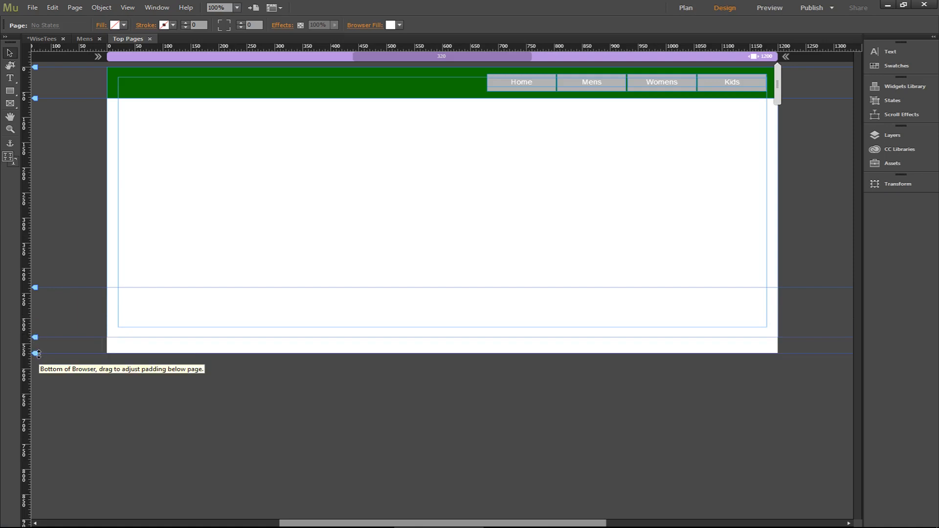
mouse_move(38, 341)
left_mouse_down()
mouse_move(39, 355)
mouse_move(43, 326)
mouse_move(42, 342)
left_mouse_up()
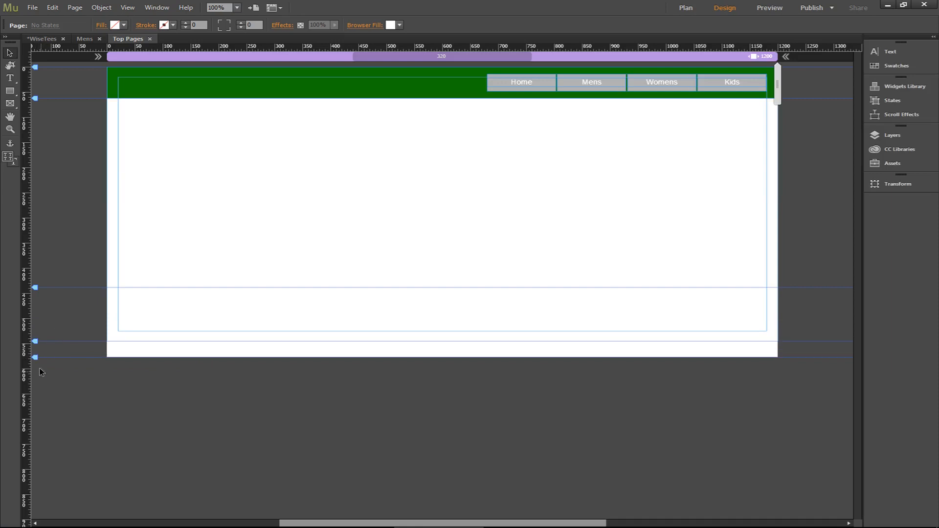
left_click_drag(36, 357, 40, 338)
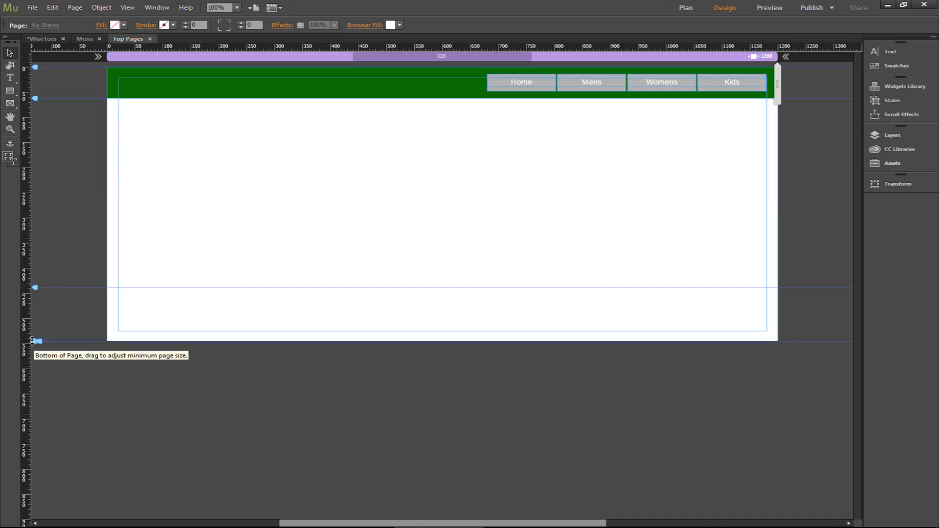
mouse_move(32, 341)
left_mouse_down()
mouse_move(33, 361)
mouse_move(32, 337)
left_mouse_up()
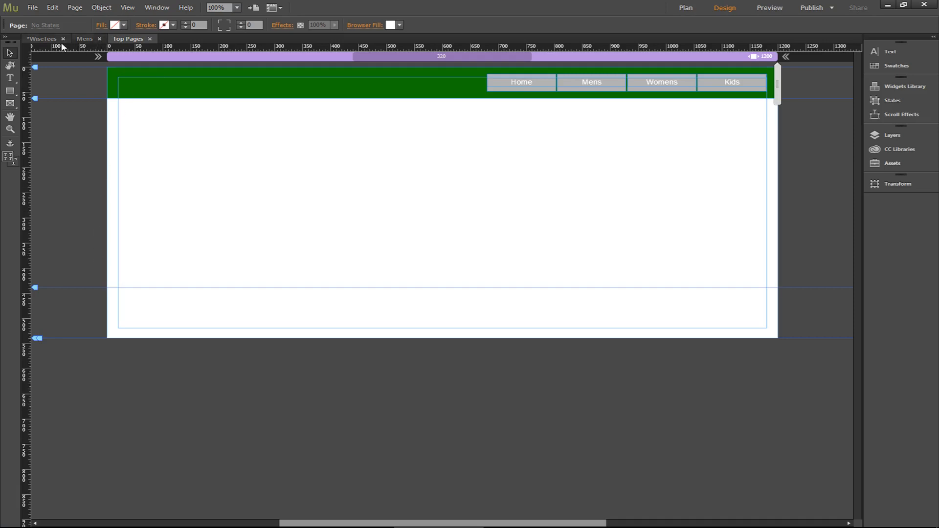
left_click(38, 40)
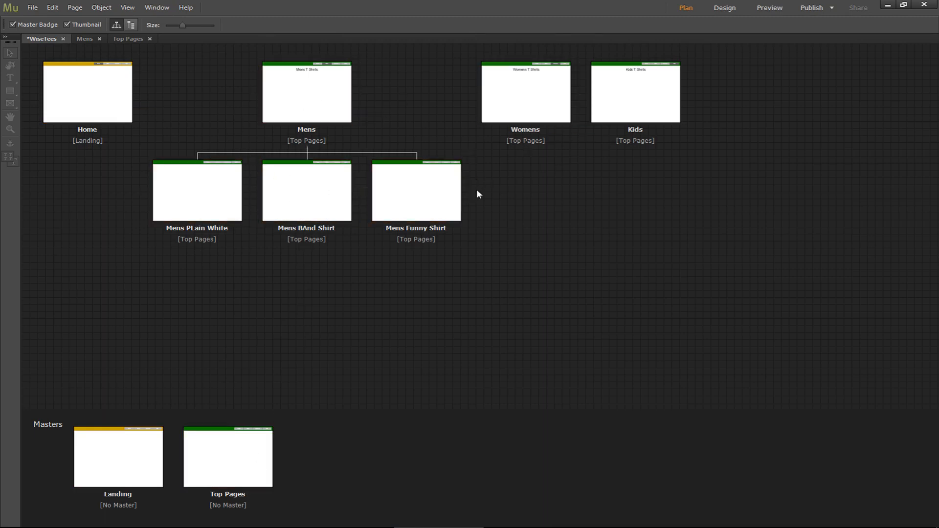
double_click(206, 460)
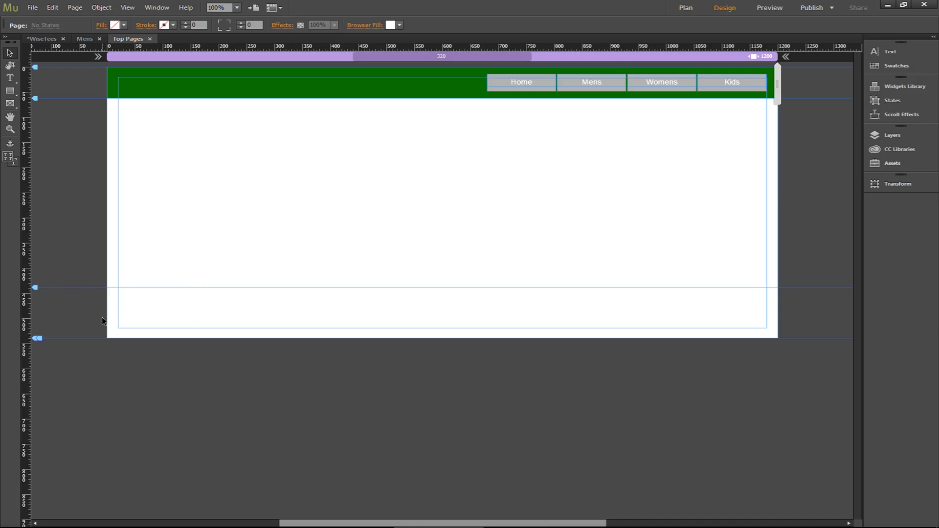
left_click(50, 39)
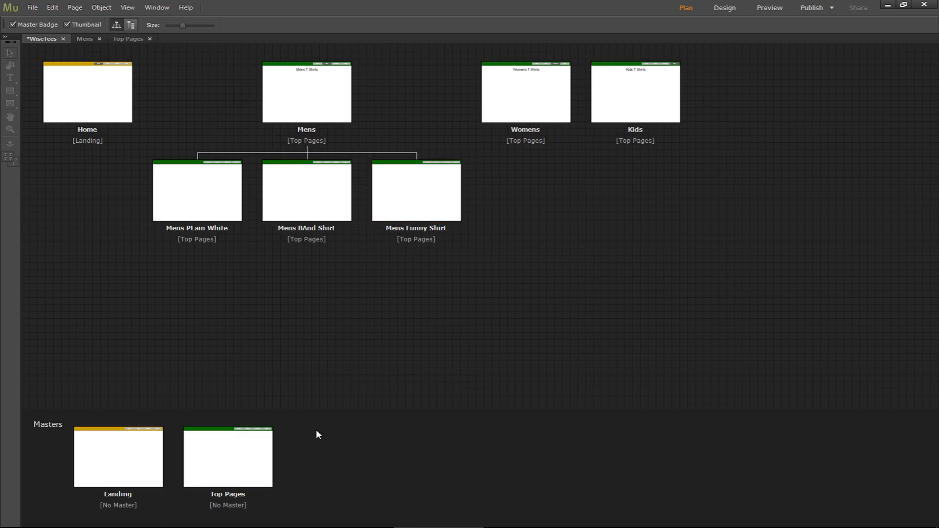
mouse_move(275, 484)
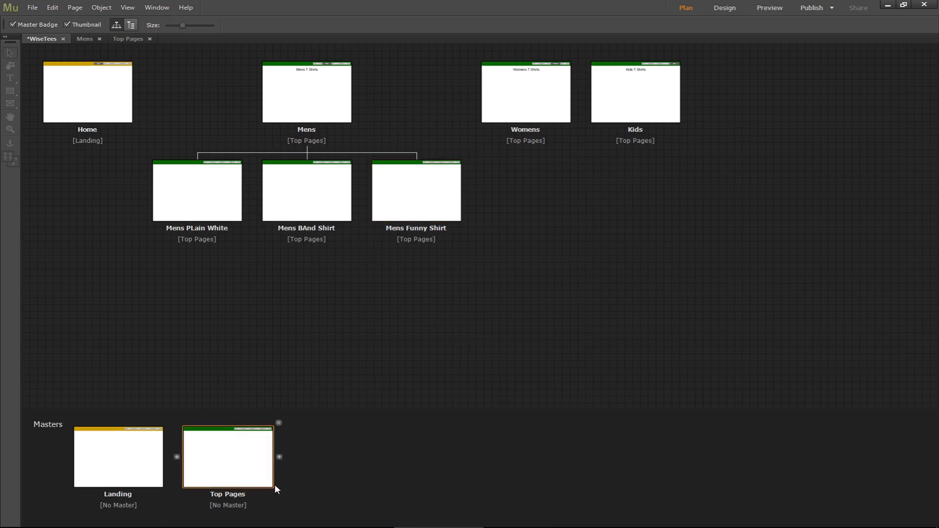
double_click(231, 455)
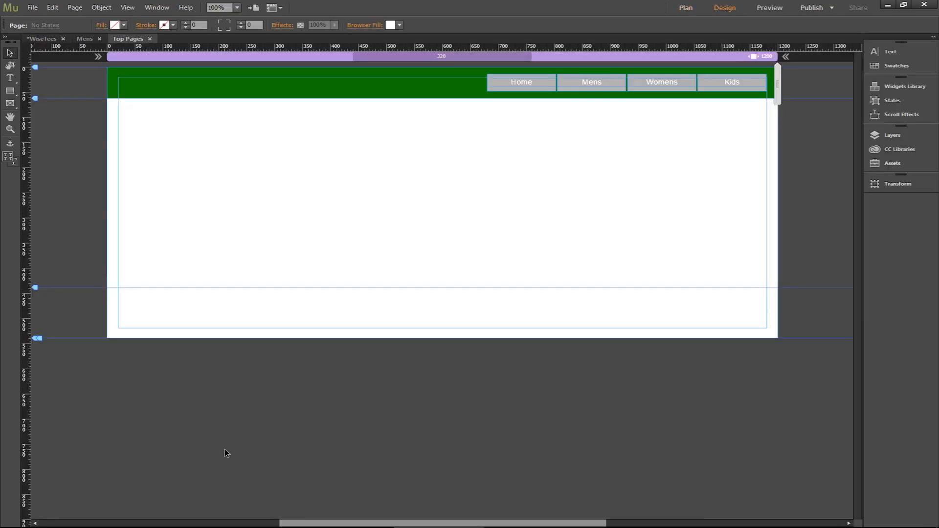
Draw a rectangle across the Top Pages footer area, about 101 px high, and fit it to the full 1200 px page width.
left_click(10, 92)
left_click_drag(101, 287, 781, 339)
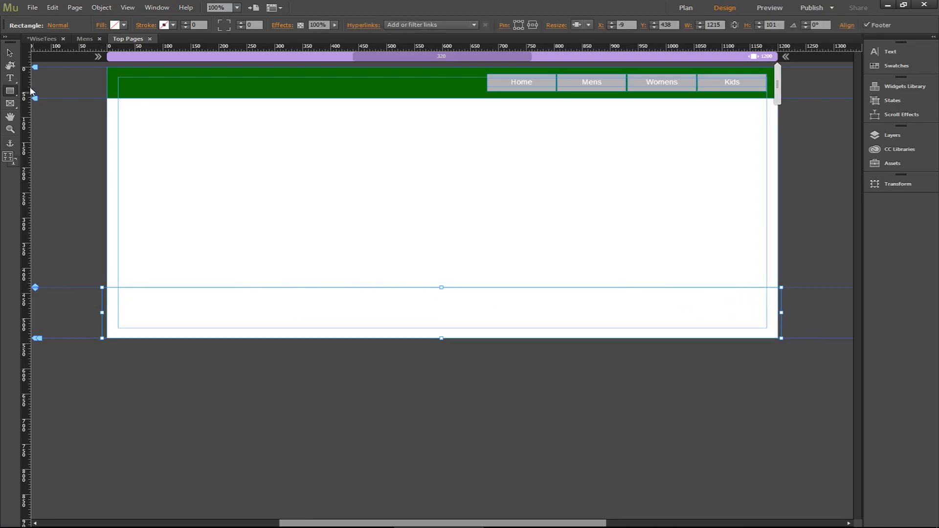
left_click(10, 55)
left_click_drag(103, 313, 109, 313)
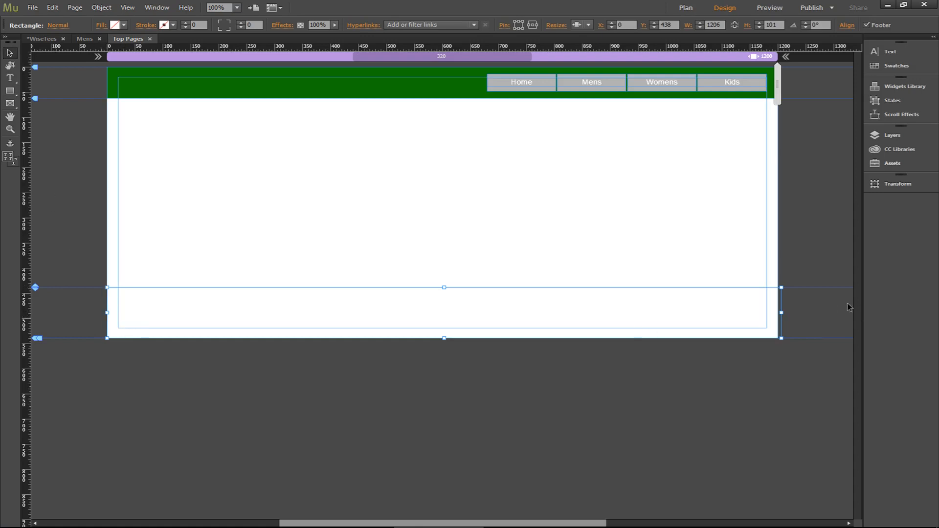
left_click_drag(783, 312, 778, 312)
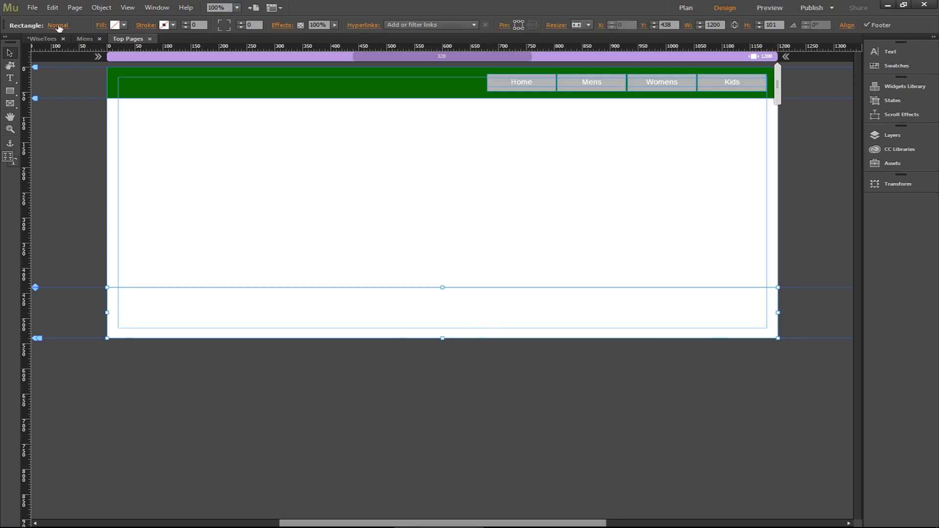
Fill the footer rectangle with a solid medium grey at 100% opacity.
left_click(103, 26)
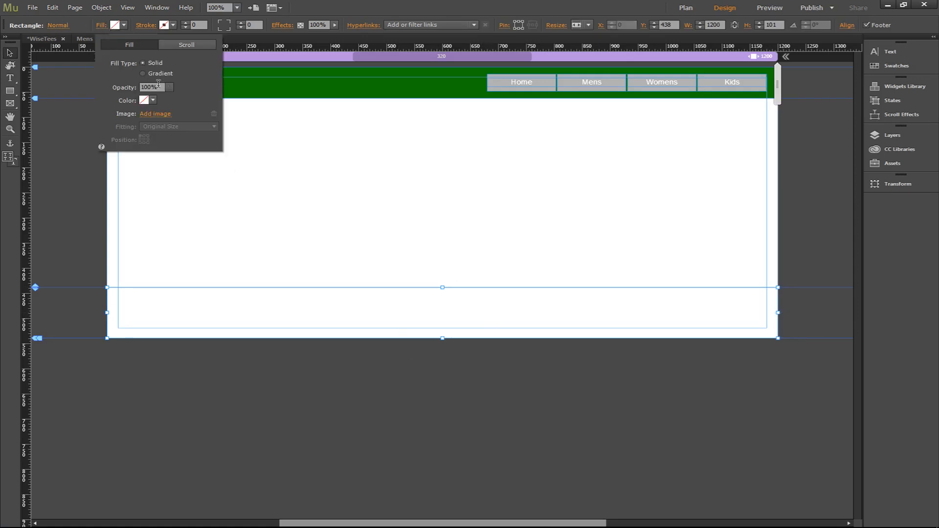
left_click(152, 100)
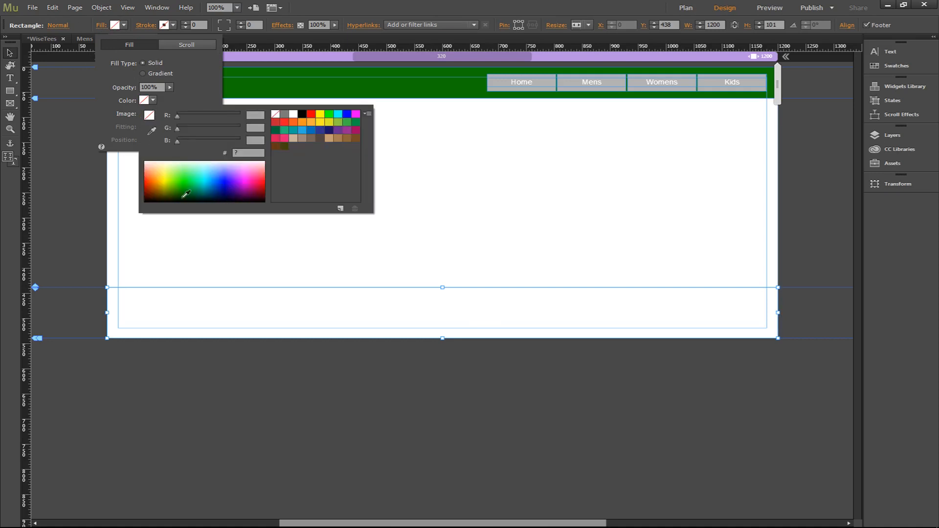
left_click(165, 197)
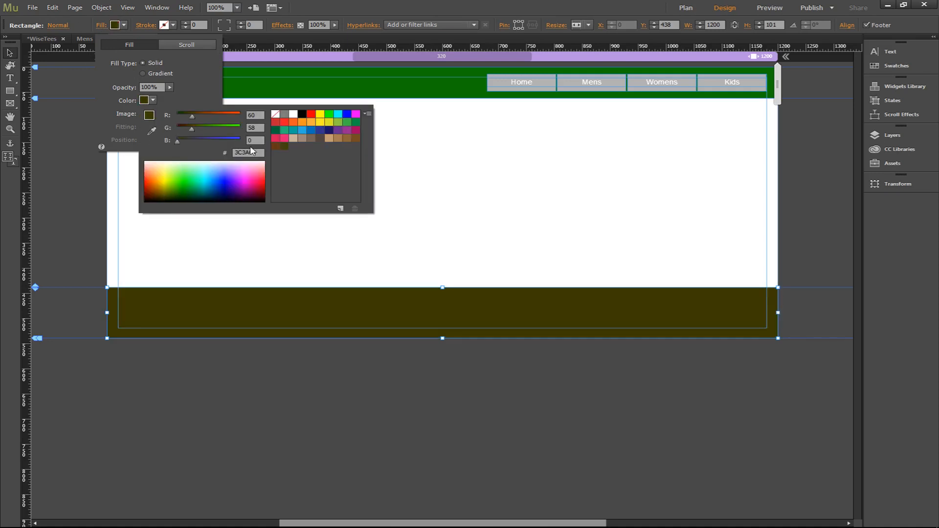
left_click(284, 115)
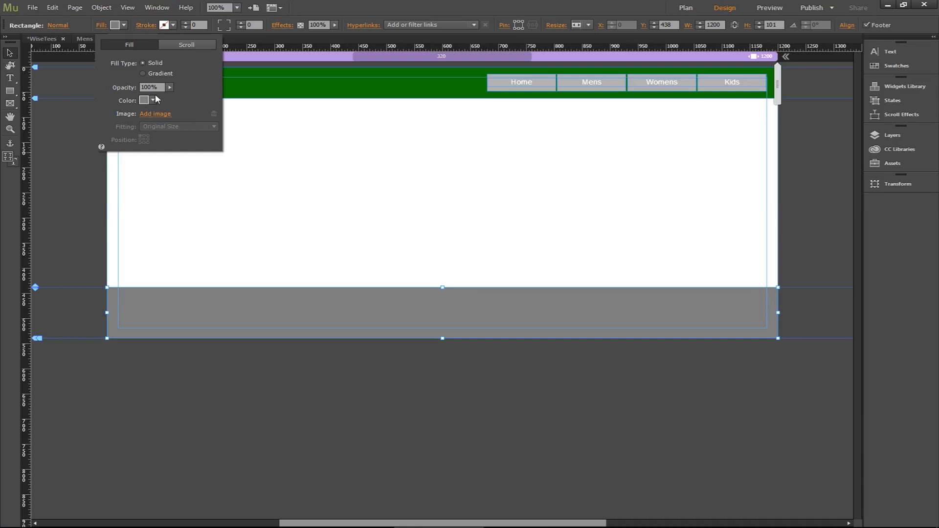
left_click(281, 112)
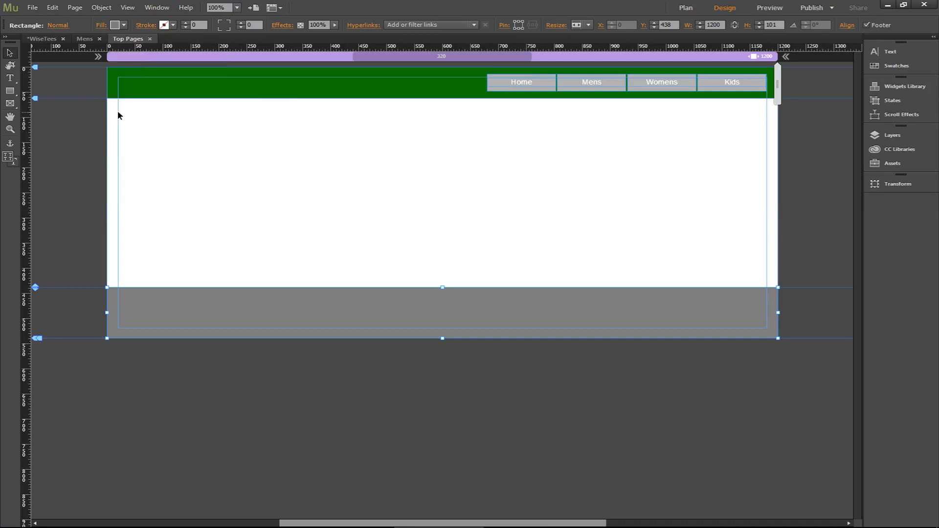
Add two footer text frames: "WiseTees" centre-aligned in the middle, and the shop's phone number near the page's left margin.
left_click(10, 78)
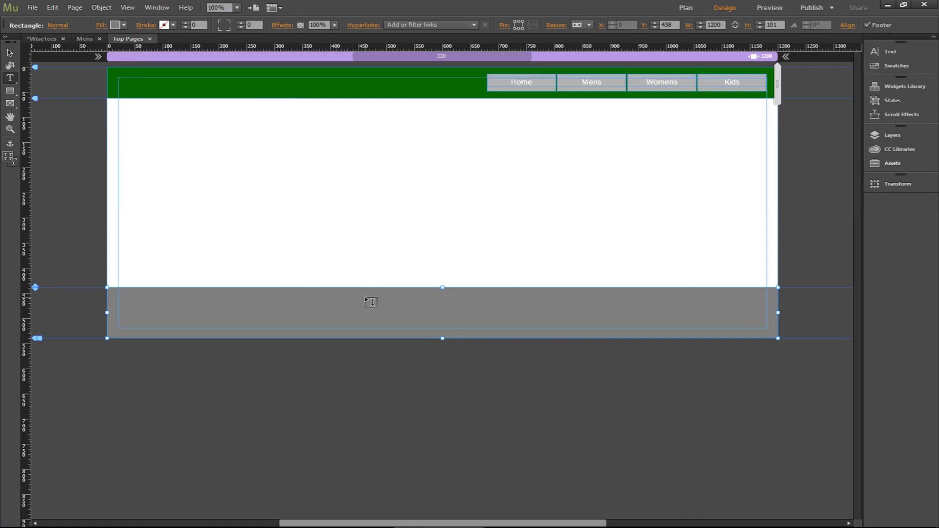
left_click_drag(366, 297, 542, 317)
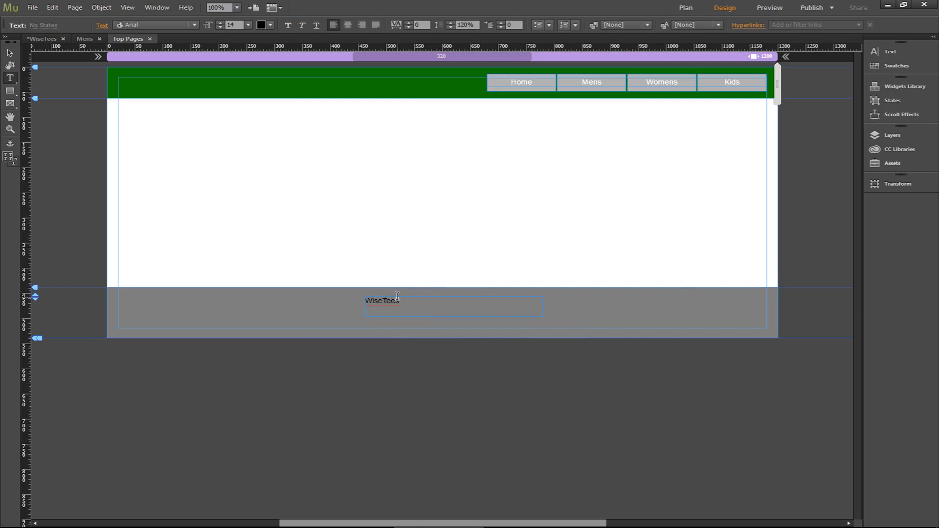
left_click_drag(401, 301, 332, 304)
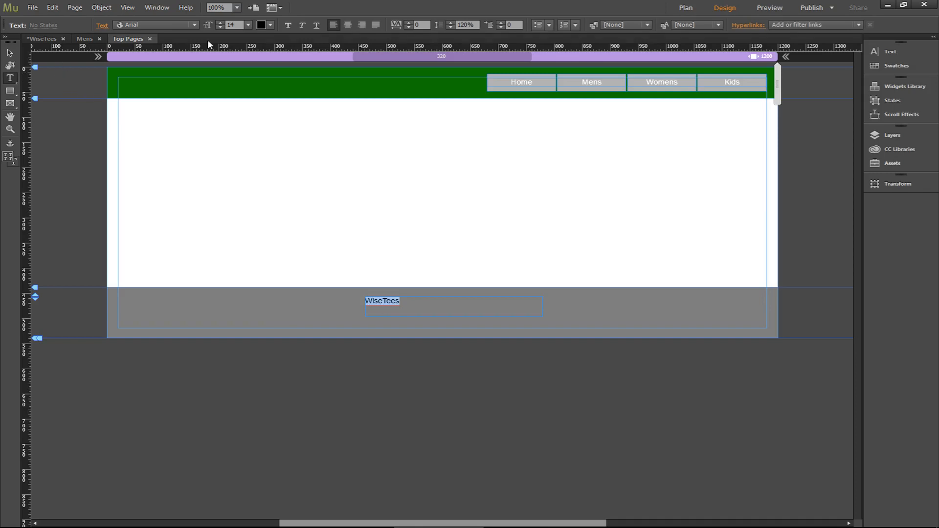
left_click(346, 25)
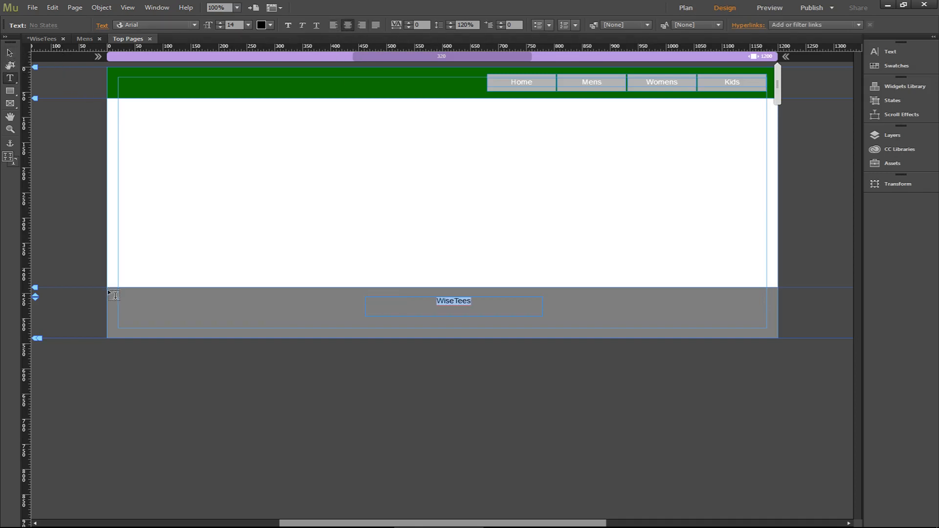
left_click_drag(121, 296, 265, 320)
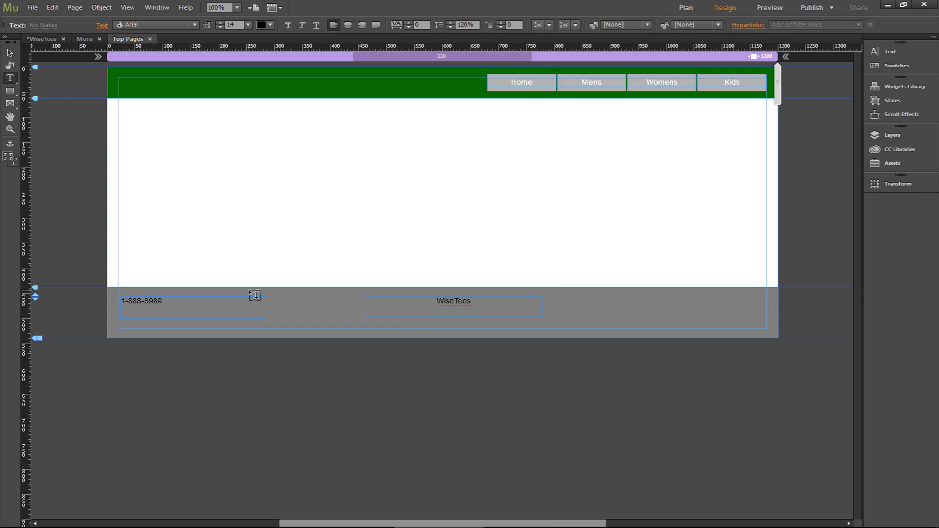
left_click(8, 52)
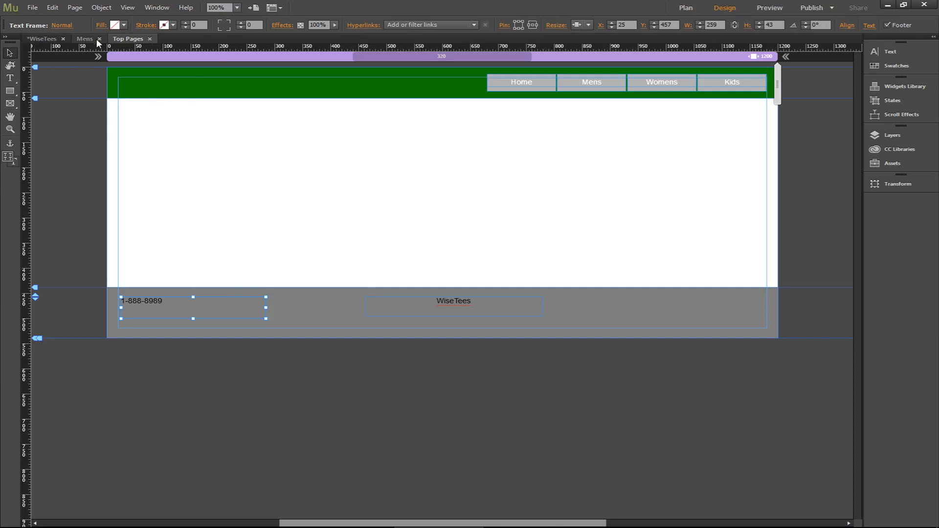
Return to the site plan and open the Mens page to check its inherited footer.
left_click(68, 39)
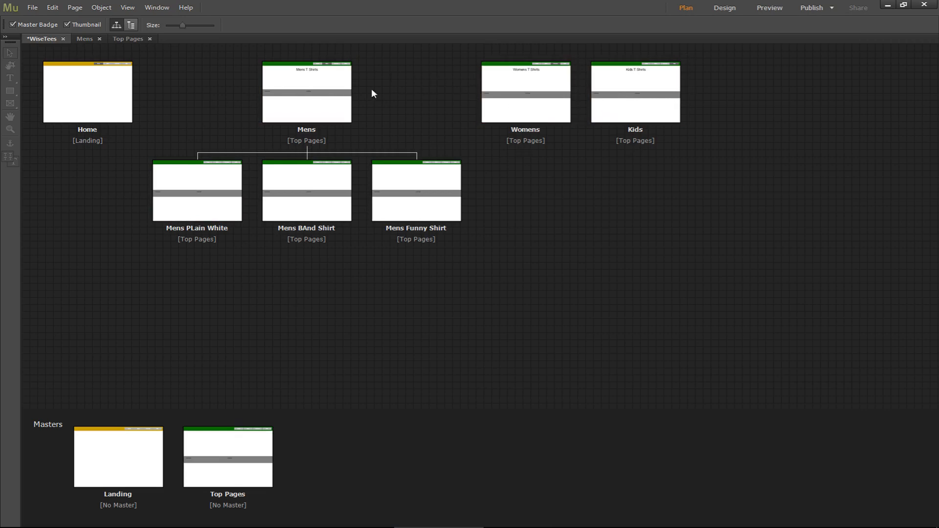
double_click(303, 84)
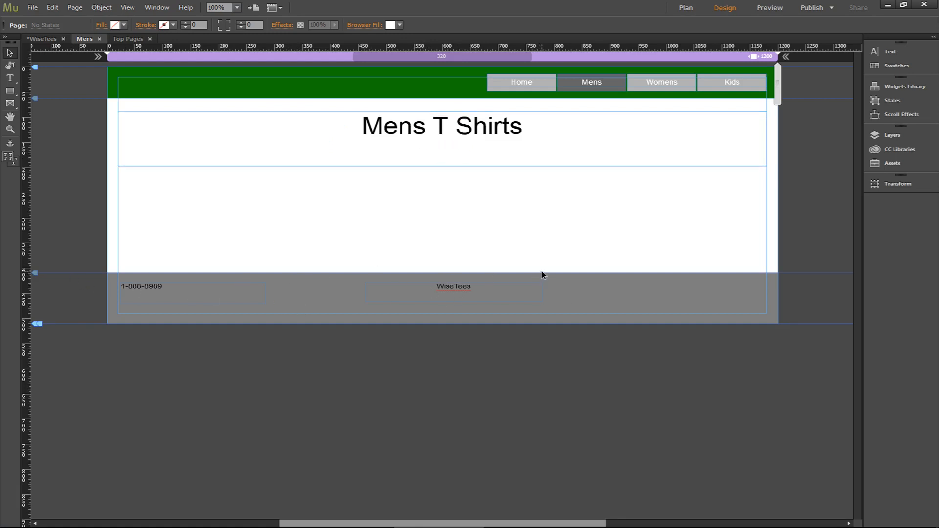
Open the Top Pages master and copy its grey footer rectangle together with both footer text frames.
left_click(43, 38)
mouse_move(114, 470)
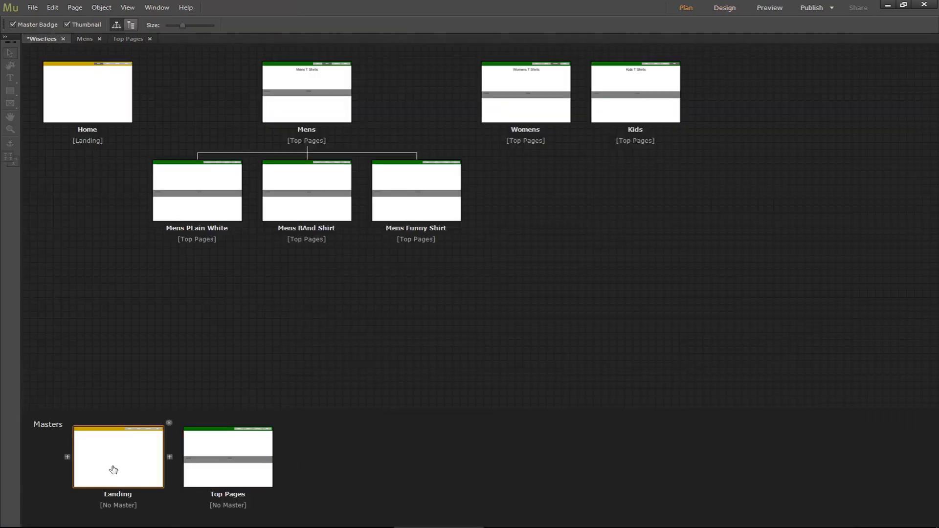
double_click(208, 452)
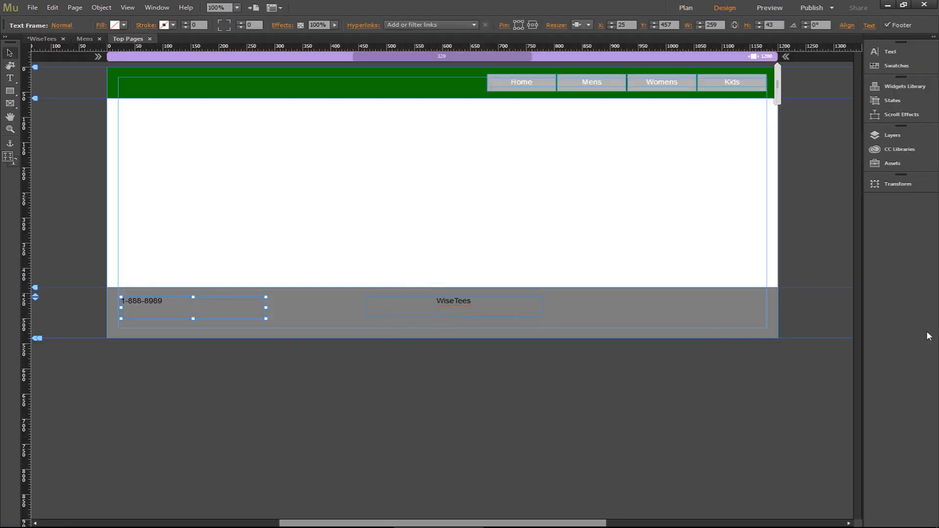
left_click_drag(809, 305, 88, 341)
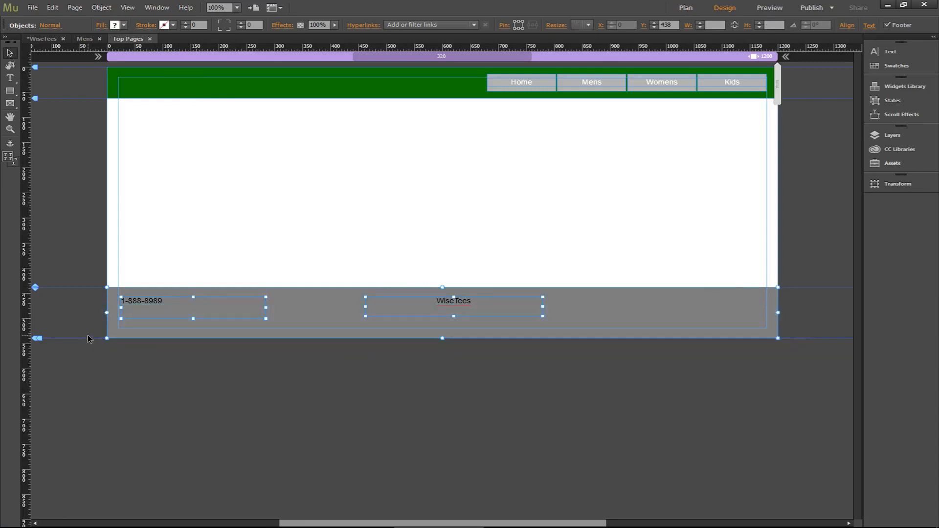
left_click(53, 7)
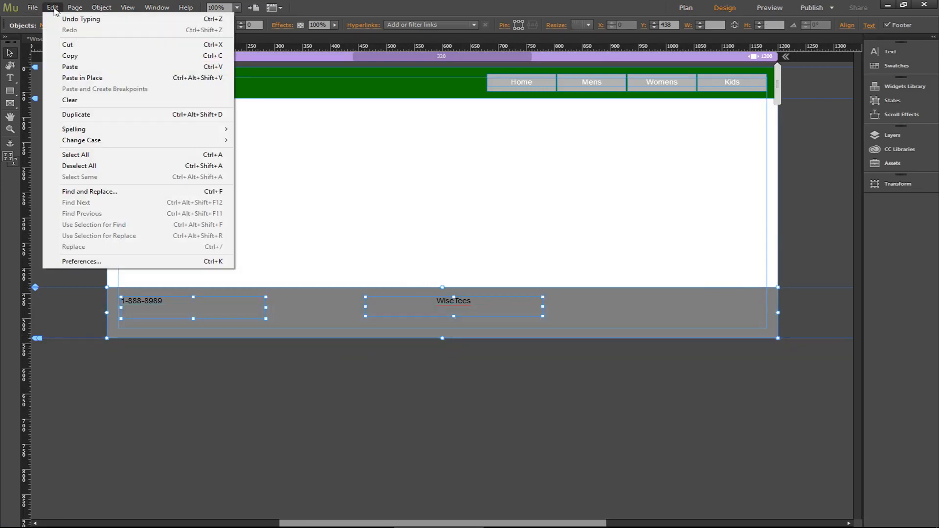
left_click(55, 9)
Open the Landing master from the site plan and paste the copied footer objects into it.
left_click(43, 39)
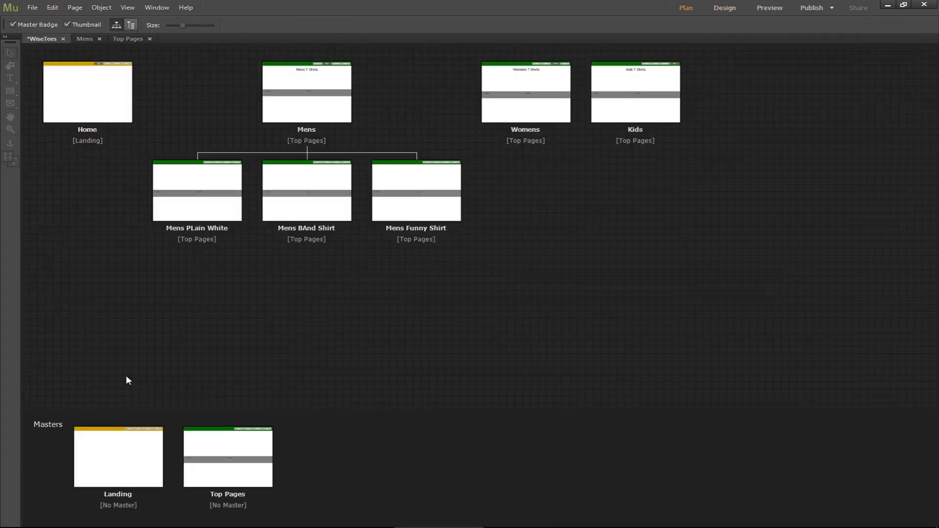
double_click(105, 449)
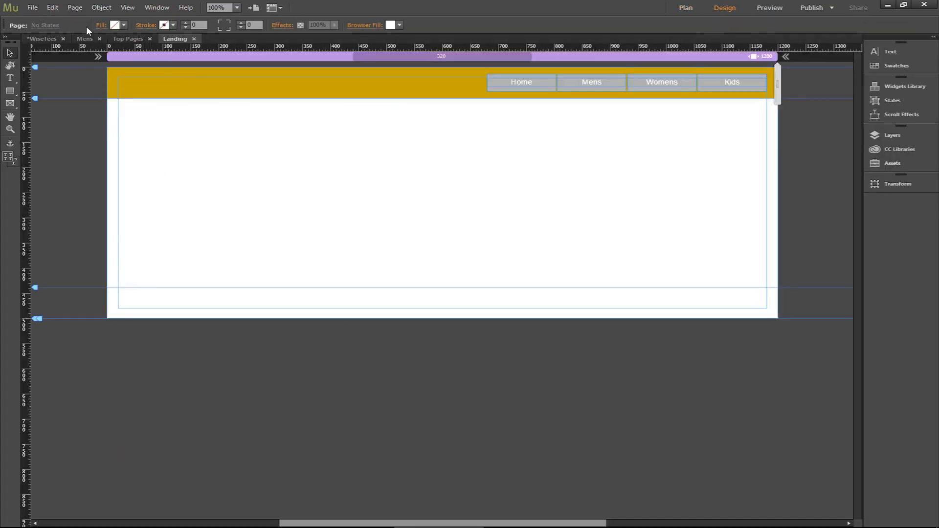
key("ctrl+v")
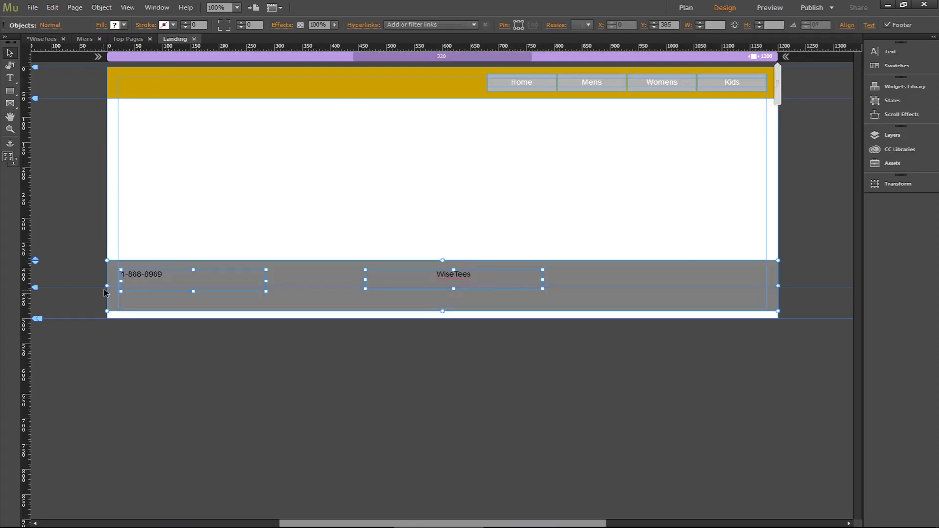
Move the pasted footer objects down to about Y 438 and extend the page bottom to the footer rectangle's lower edge.
left_click_drag(301, 267, 300, 295)
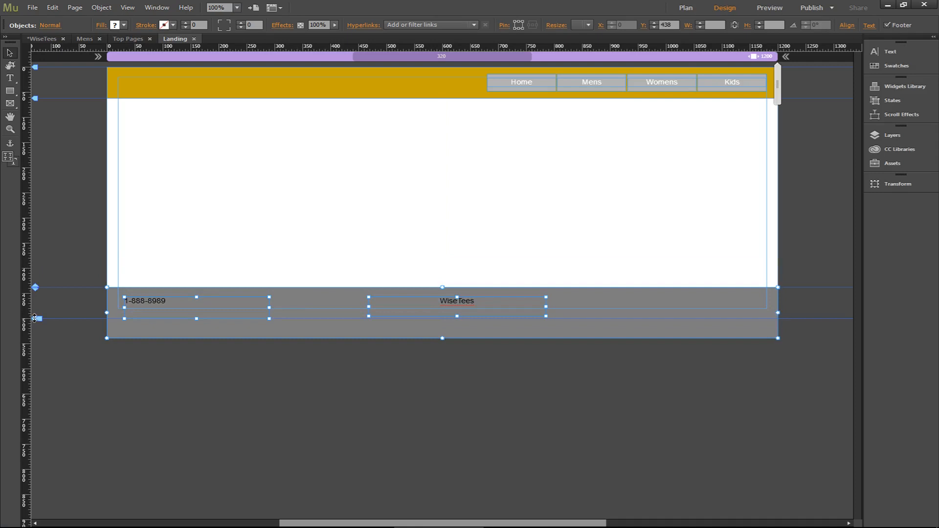
left_click_drag(35, 318, 36, 338)
left_click(213, 380)
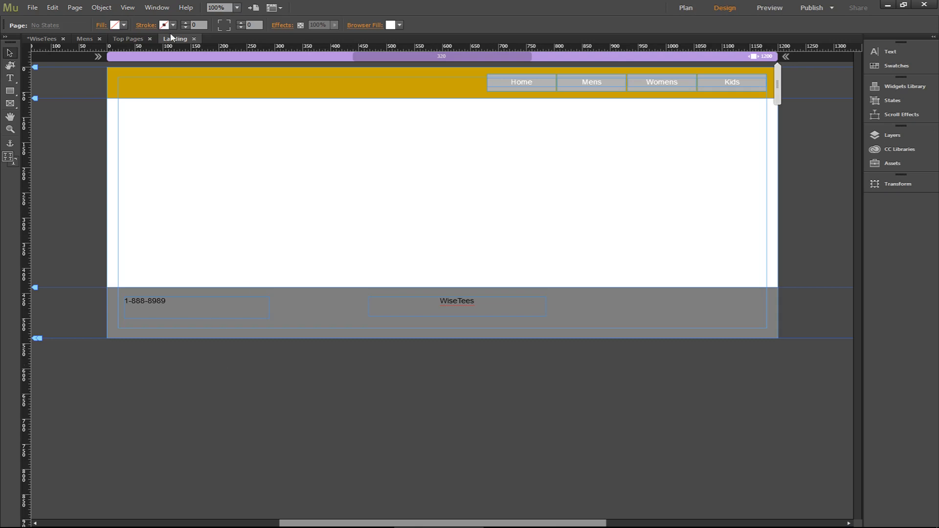
Return to the site plan and open the Mens page for editing.
left_click(40, 36)
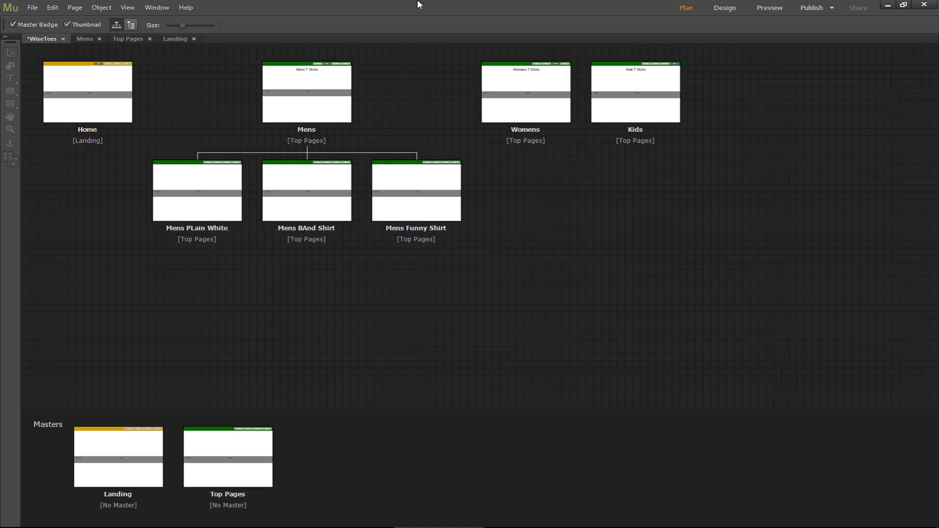
double_click(322, 88)
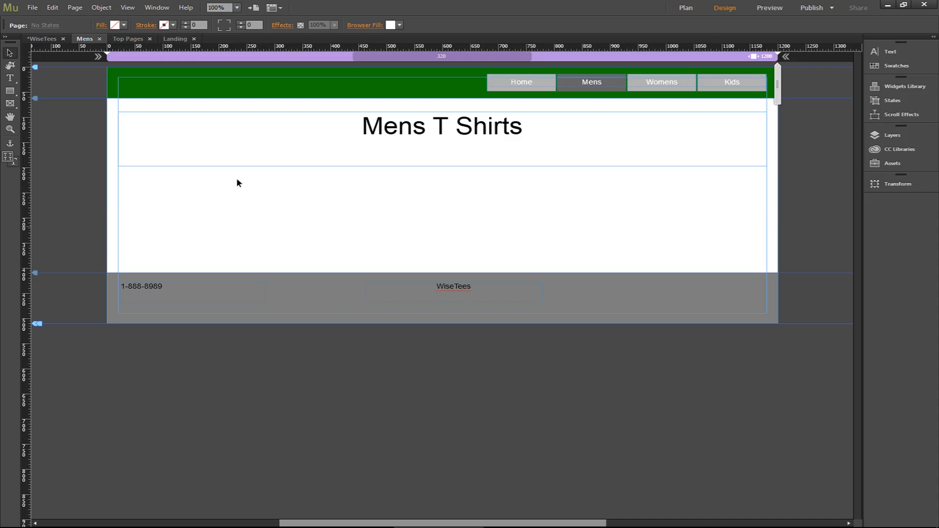
left_click(10, 93)
Switch to Chrome and run a Google Images search for "dog tshirt".
mouse_move(208, 526)
left_click(73, 520)
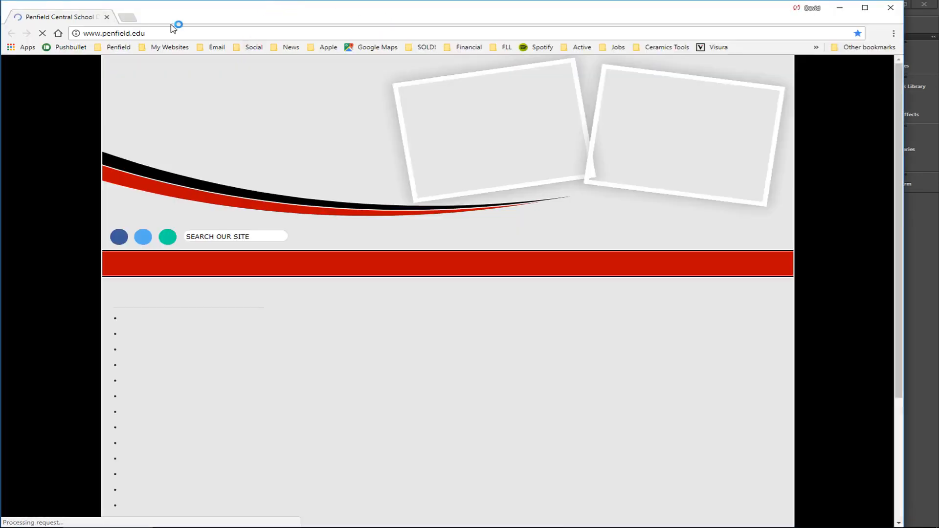
left_click(325, 31)
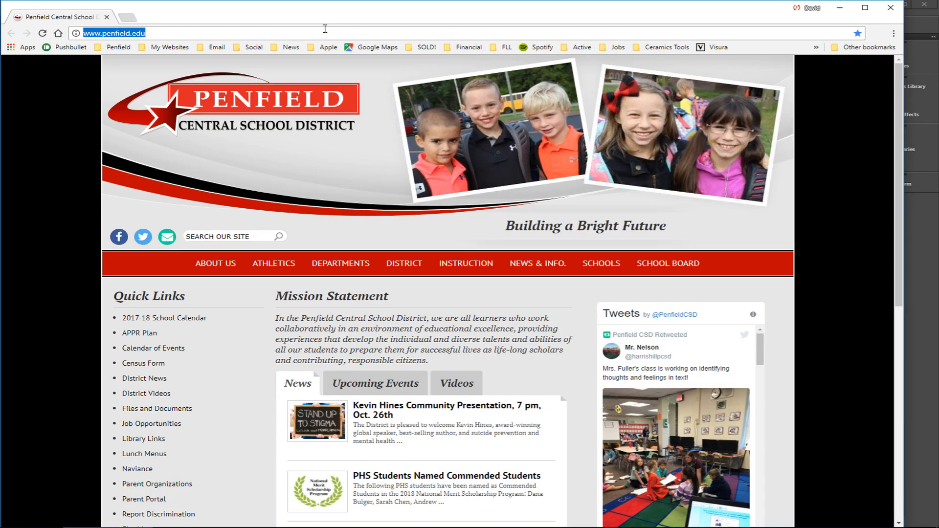
type("dog tshirt")
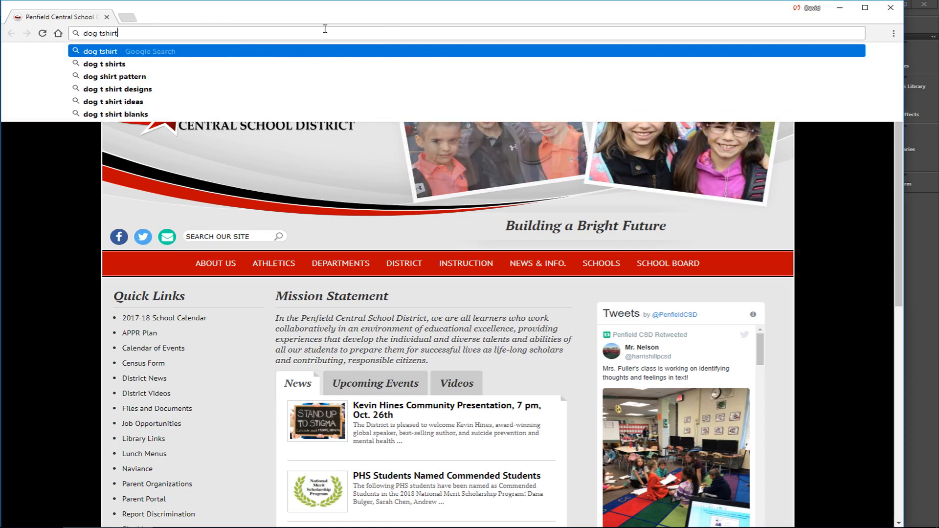
key("Return")
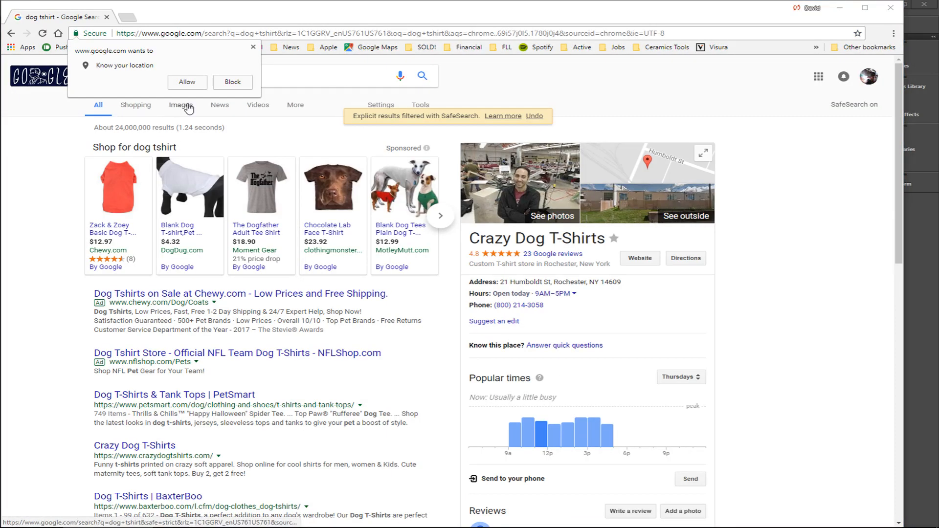
left_click(187, 107)
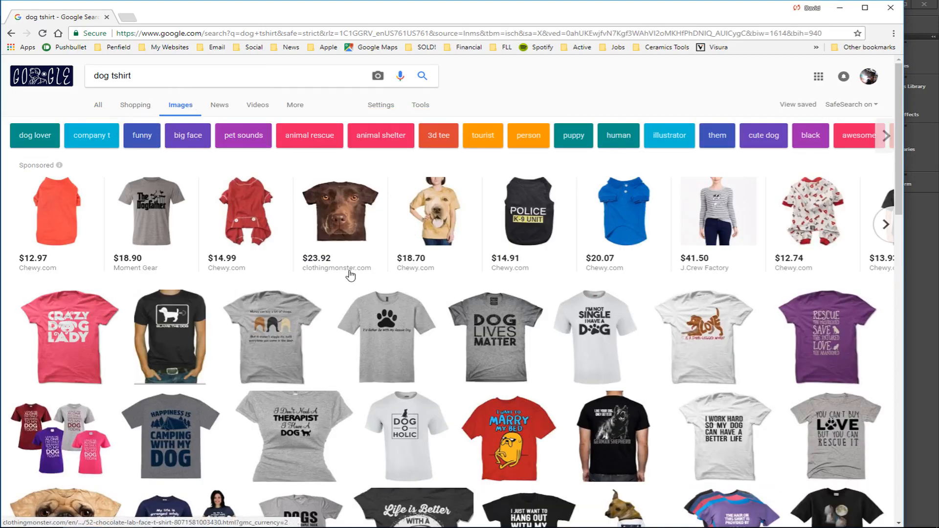
Look through the dog T-shirt image results for shirt pictures suitable for the Mens page.
mouse_move(338, 272)
mouse_move(267, 225)
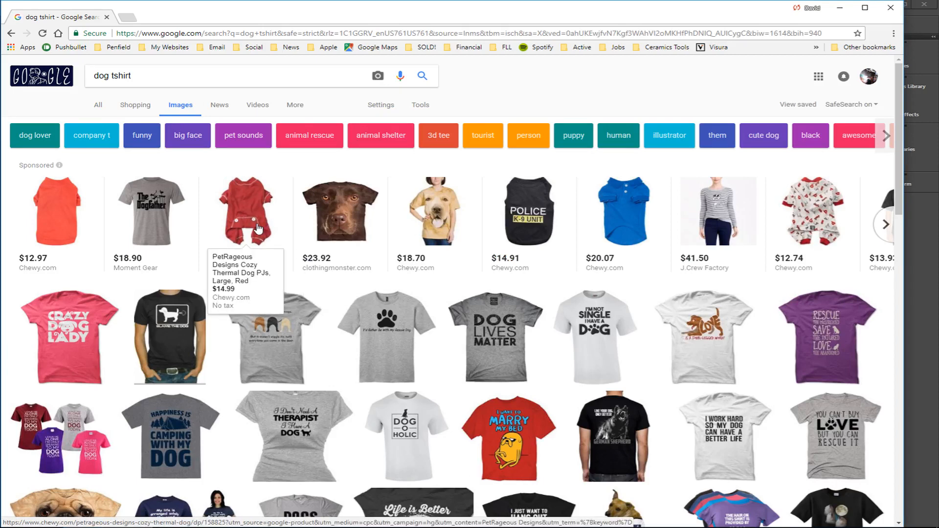
scroll(177, 309, "down", 2)
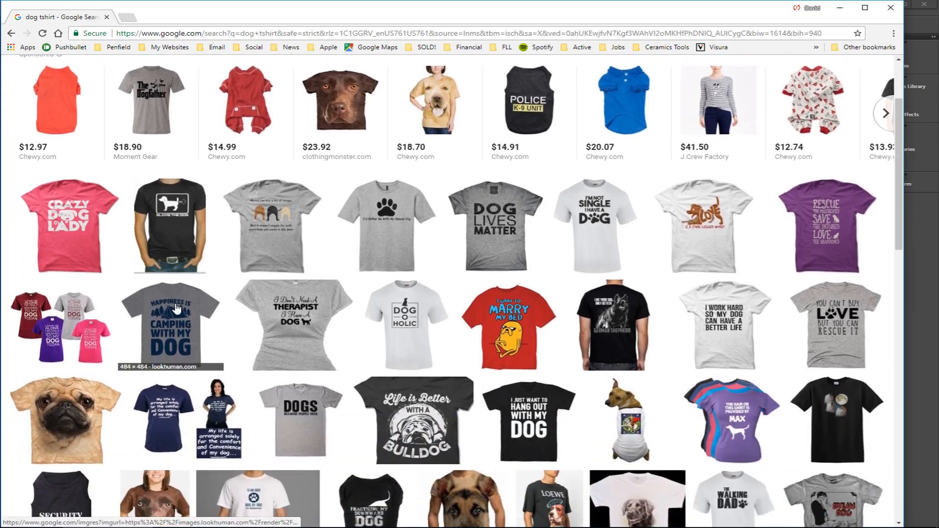
scroll(178, 308, "down", 1)
scroll(175, 307, "up", 1)
scroll(173, 306, "up", 1)
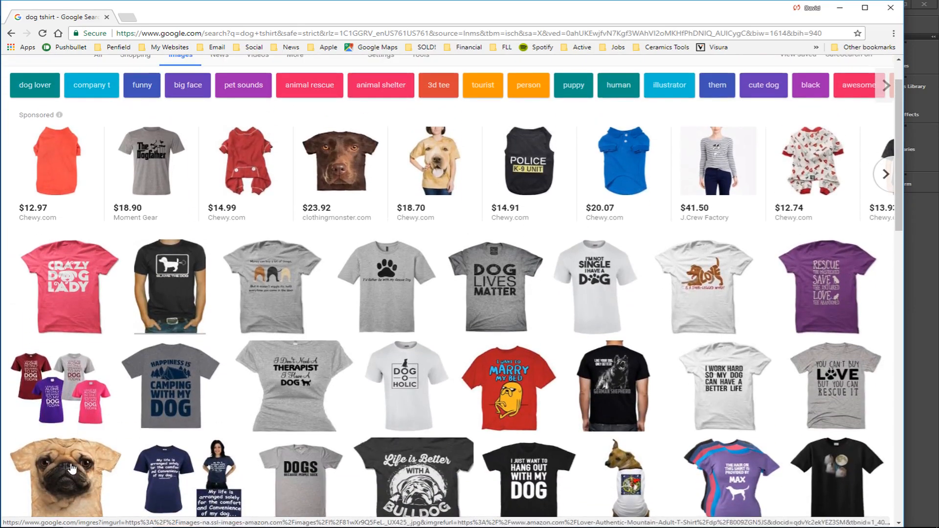
scroll(71, 468, "down", 1)
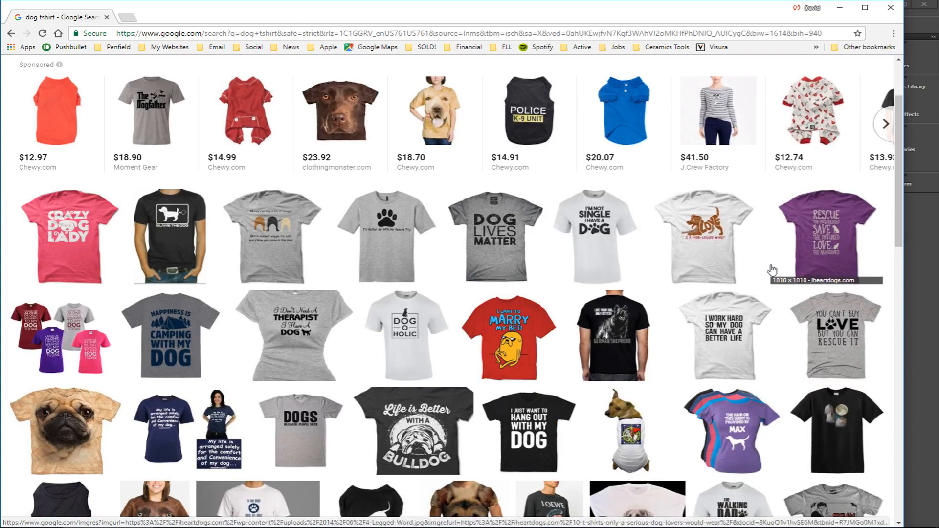
Open the full-size "Dog Lives Matter" and "I'm not single I have a dog" shirt images in separate tabs.
left_click(490, 223)
left_click(651, 281)
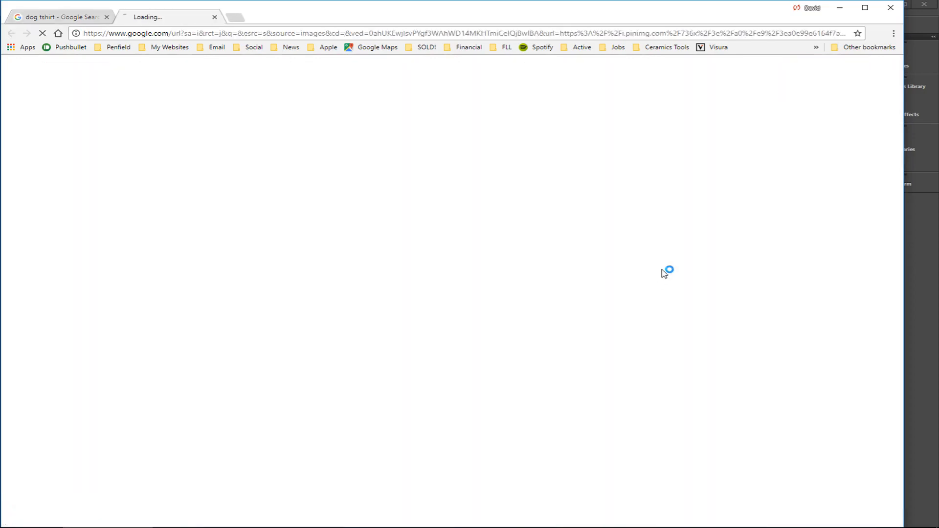
left_click(76, 19)
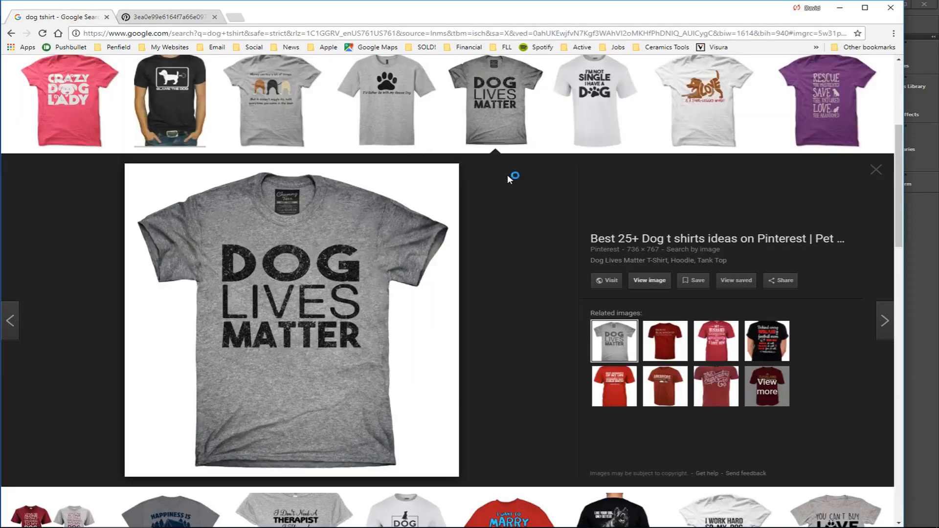
left_click(601, 93)
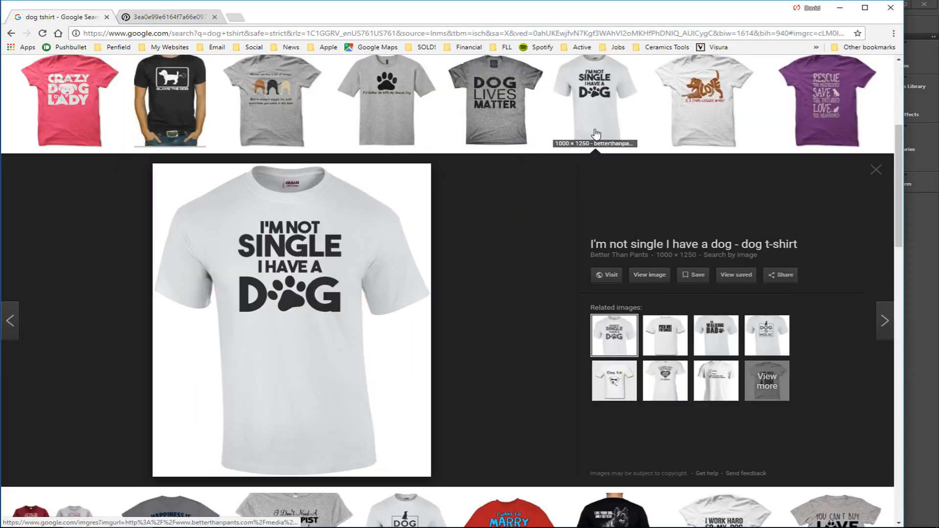
left_click(662, 283)
left_click(83, 20)
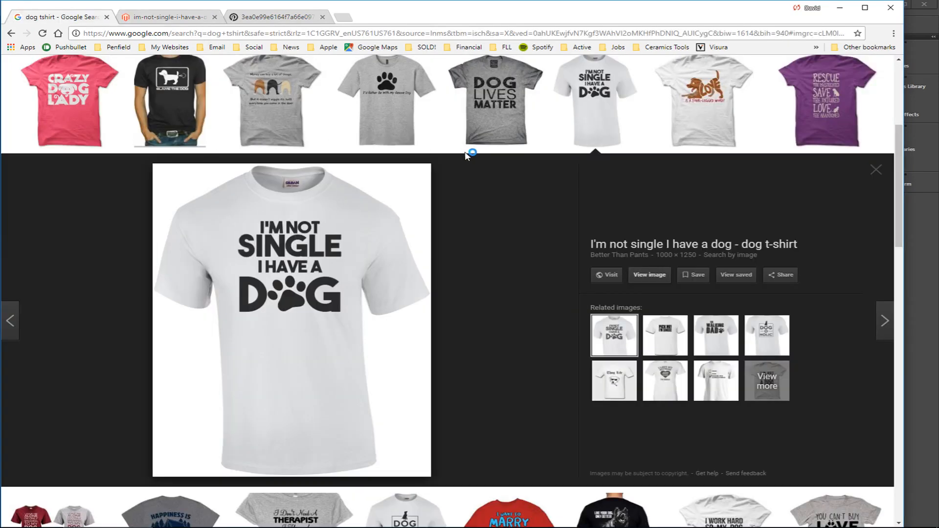
Preview and dismiss the "Blame The Dog" shirt, and open the full-size "Dog O Holic" shirt image in its own tab.
left_click(170, 100)
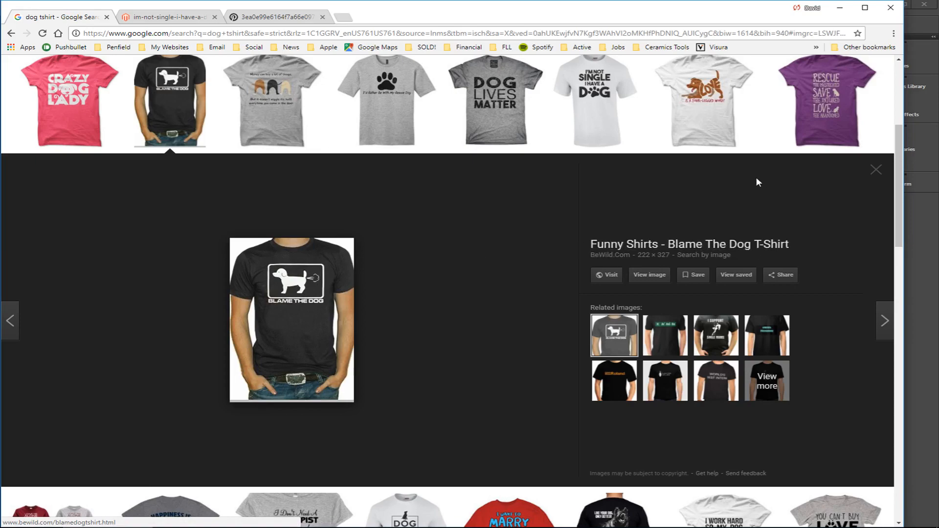
left_click(869, 172)
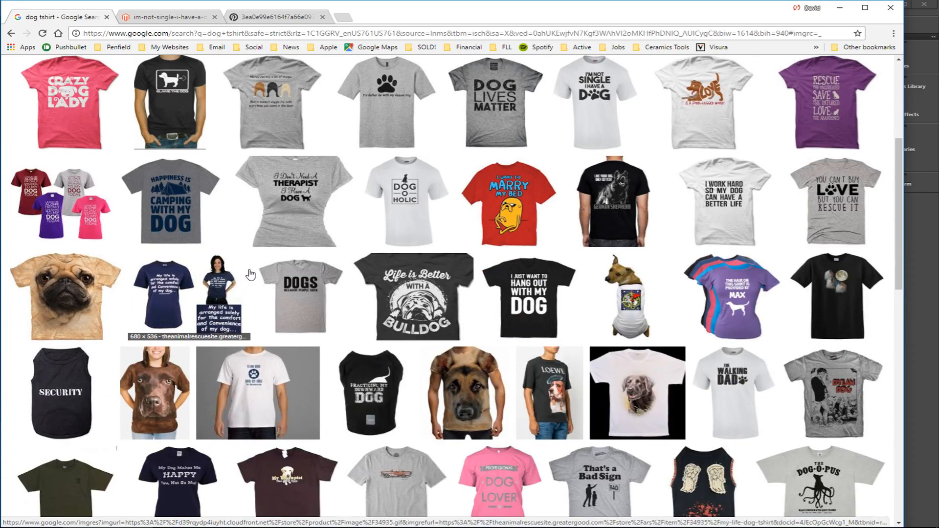
left_click(413, 185)
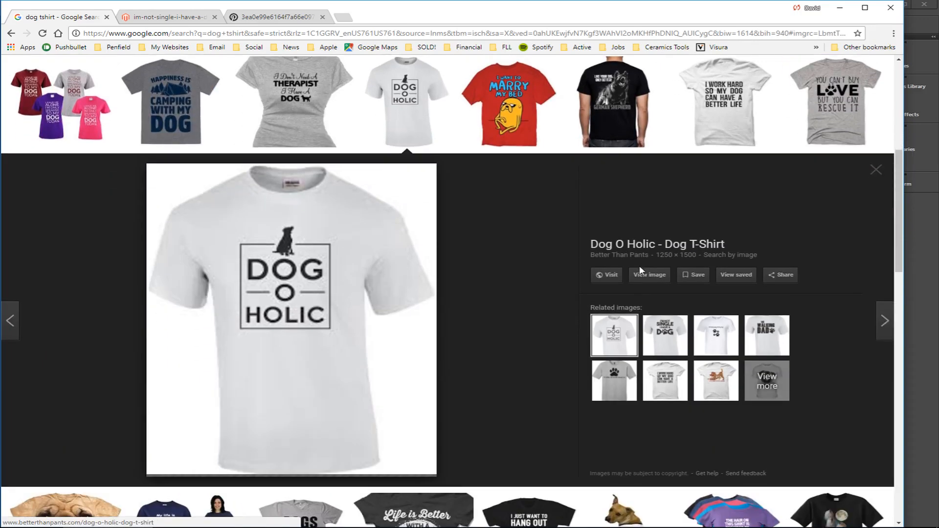
left_click(641, 274)
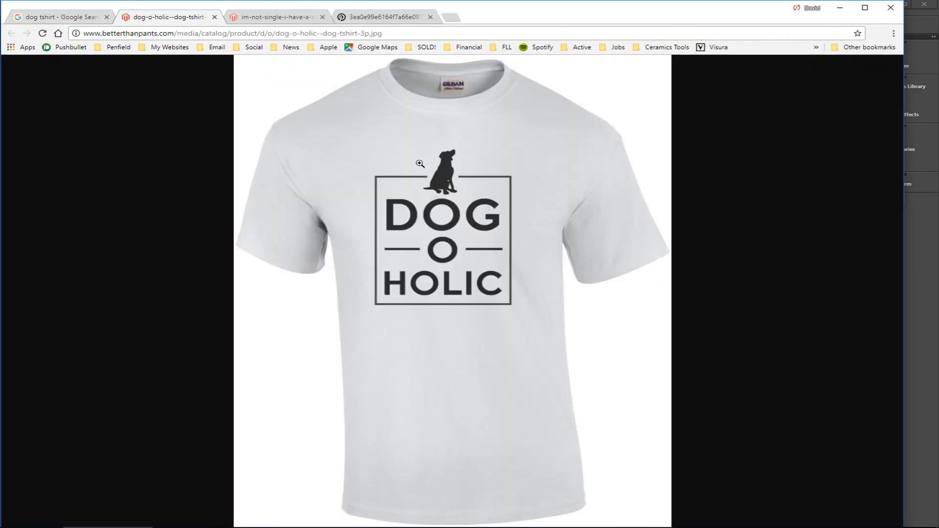
Start saving the "Dog O Holic" shirt image and browse the personal folder on the MediaStaff$ (Y:) drive for a save location.
right_click(418, 164)
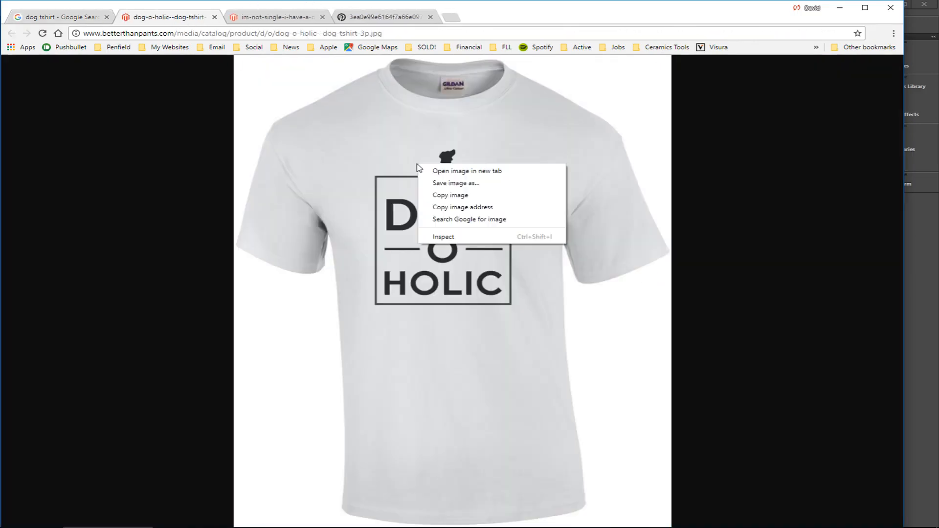
left_click(464, 185)
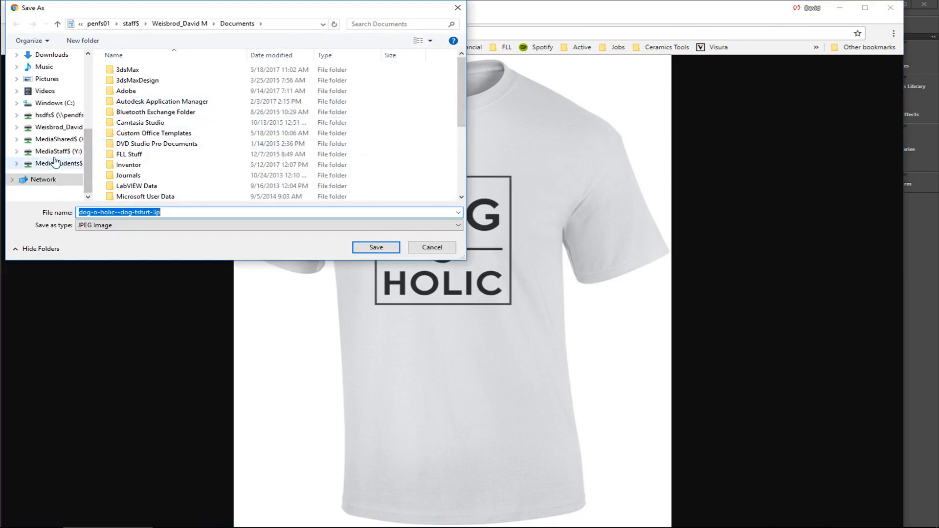
left_click(54, 151)
scroll(149, 195, "down", 1)
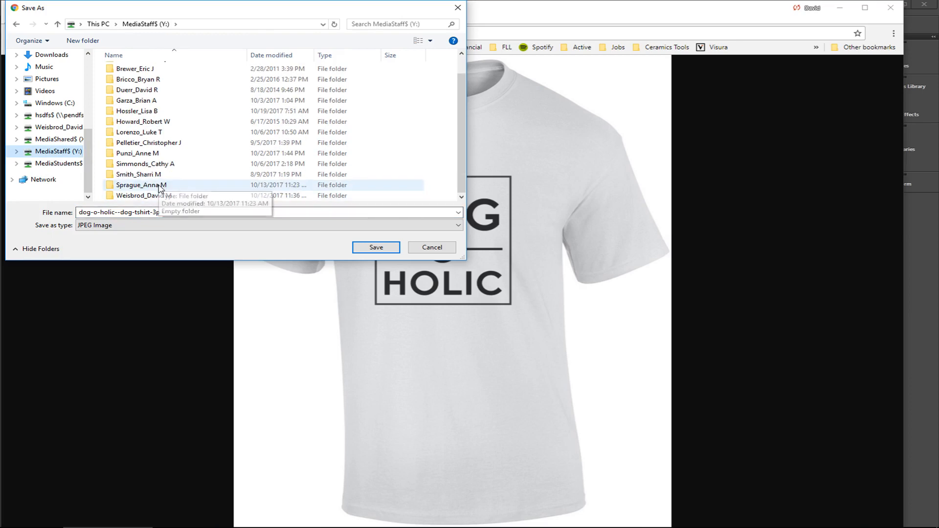
double_click(149, 196)
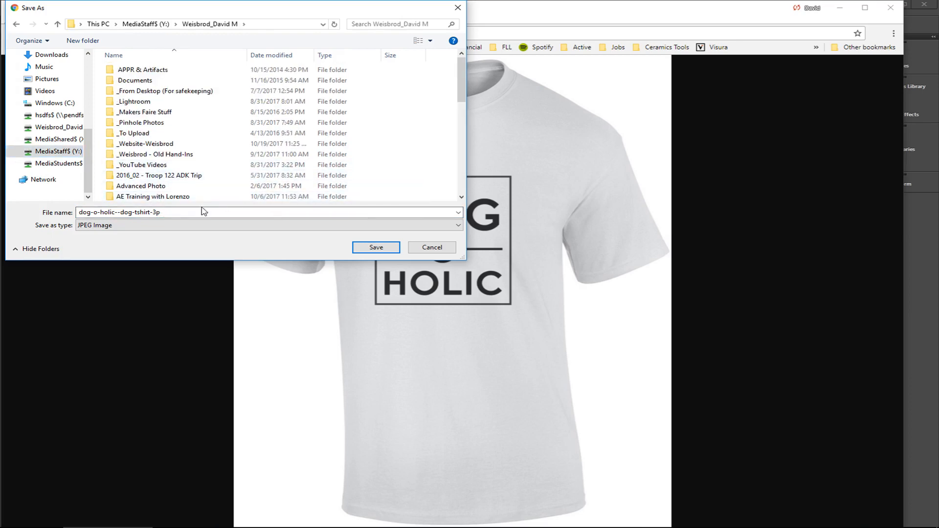
scroll(218, 166, "down", 4)
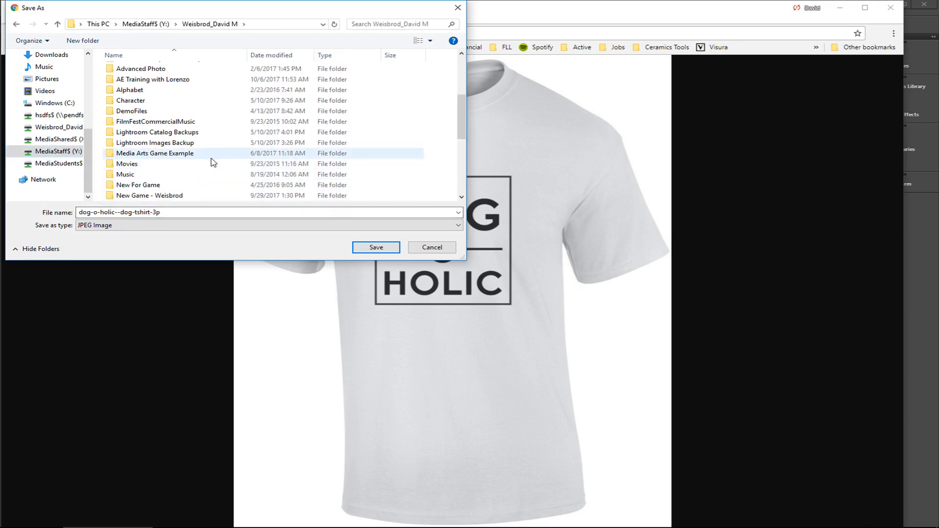
scroll(213, 162, "down", 5)
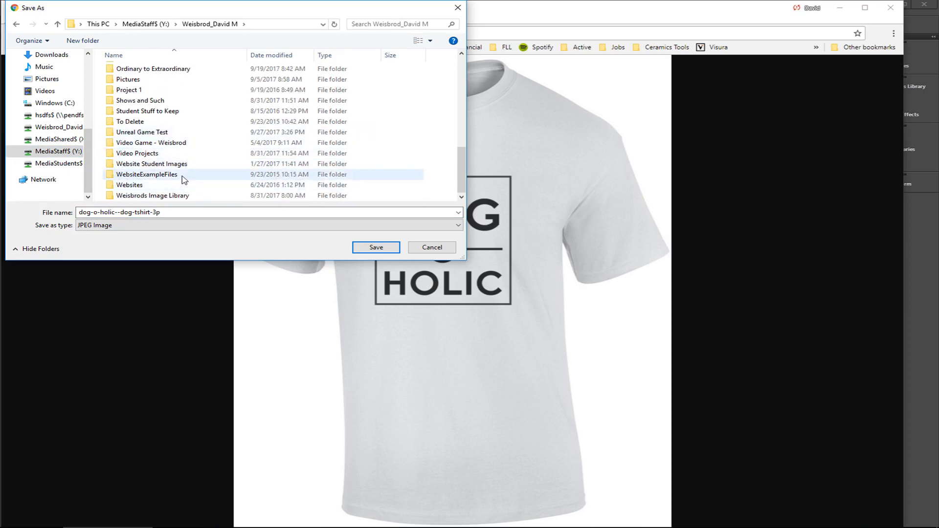
Switch to Adobe Muse, go to the WiseTees site plan and save the site.
left_click(239, 514)
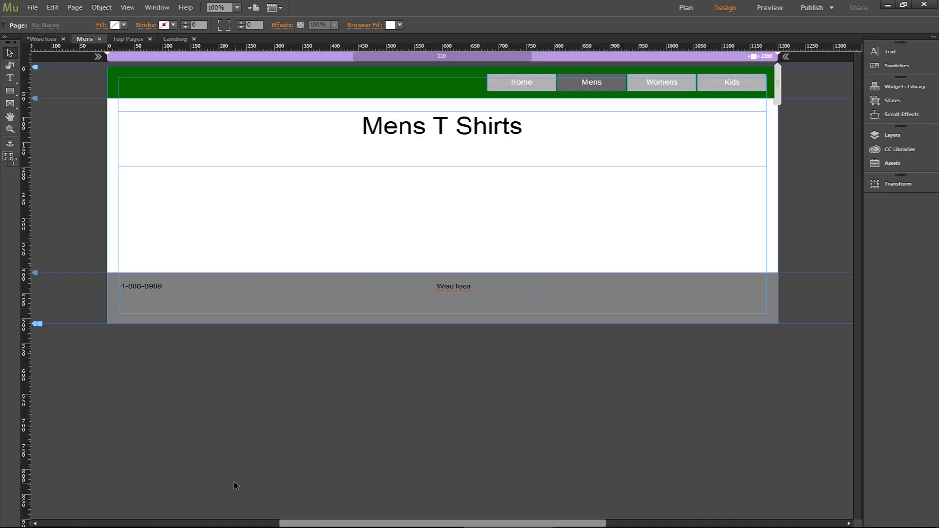
left_click(43, 39)
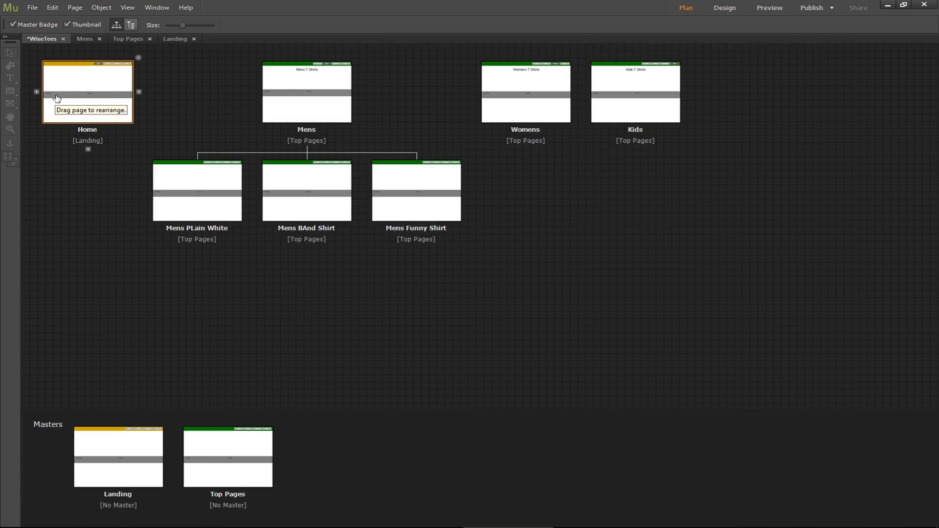
key("ctrl+s")
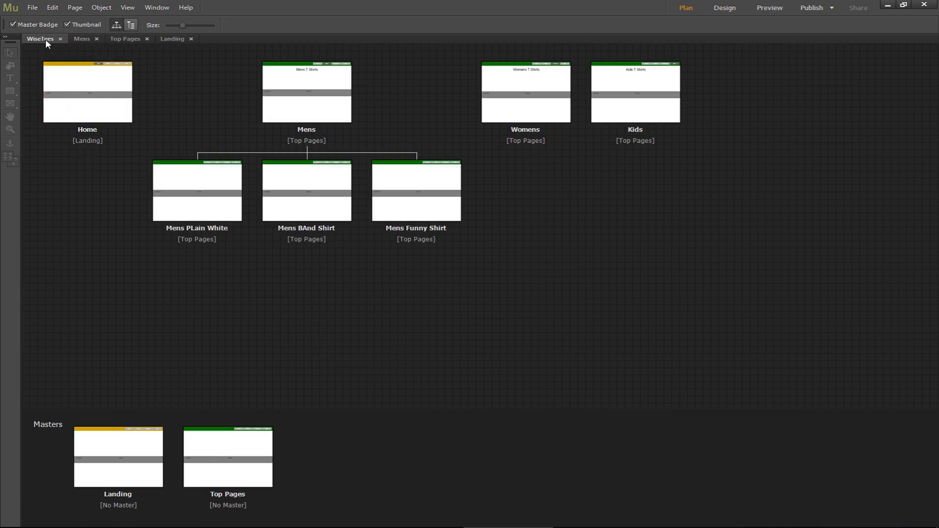
Check which folder holds the WiseTees site file using Save Site As, without saving a copy.
left_click(31, 8)
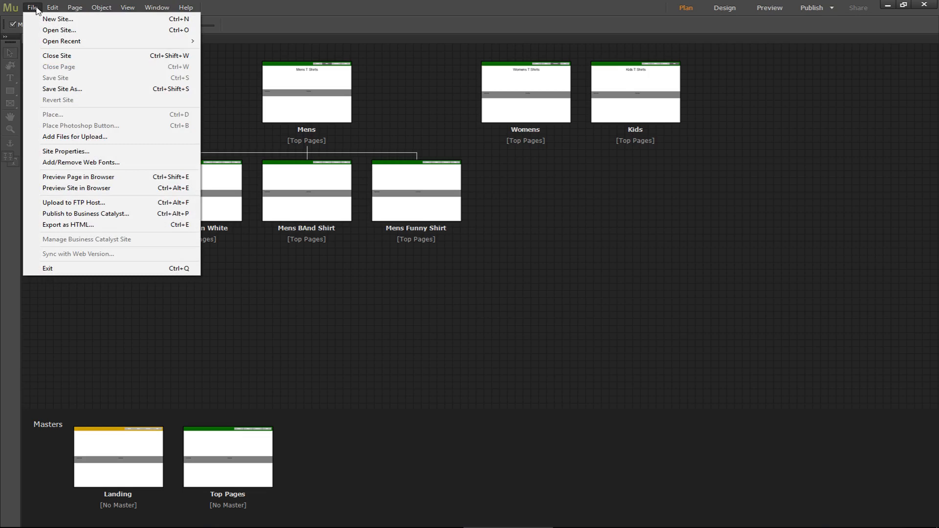
left_click(44, 31)
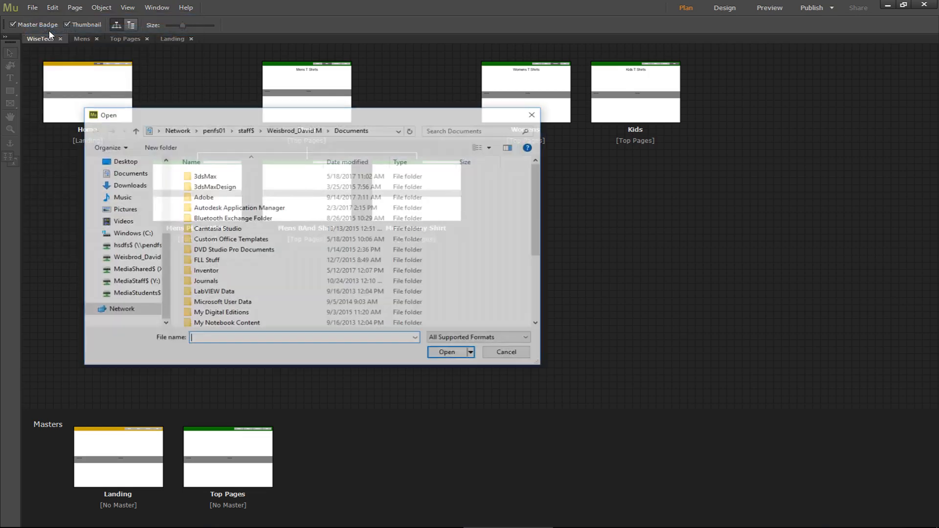
left_click(489, 354)
left_click(32, 7)
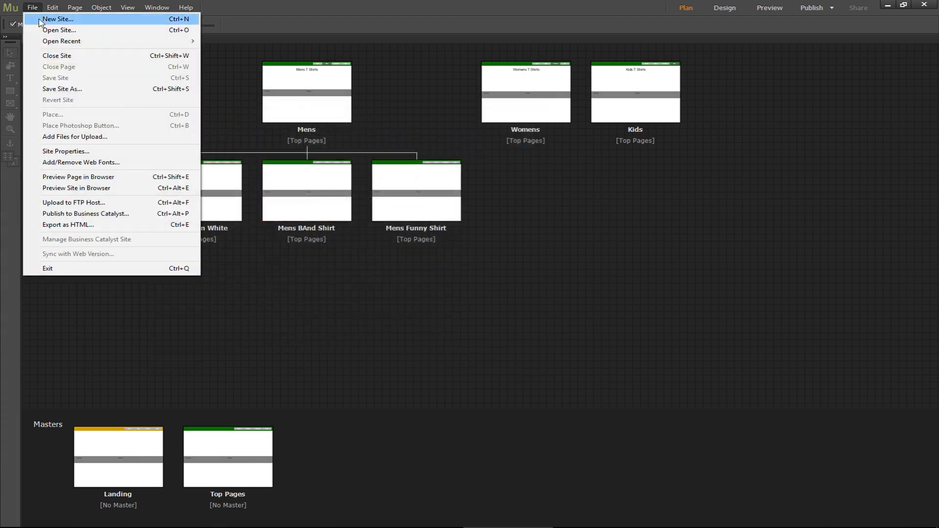
left_click(67, 93)
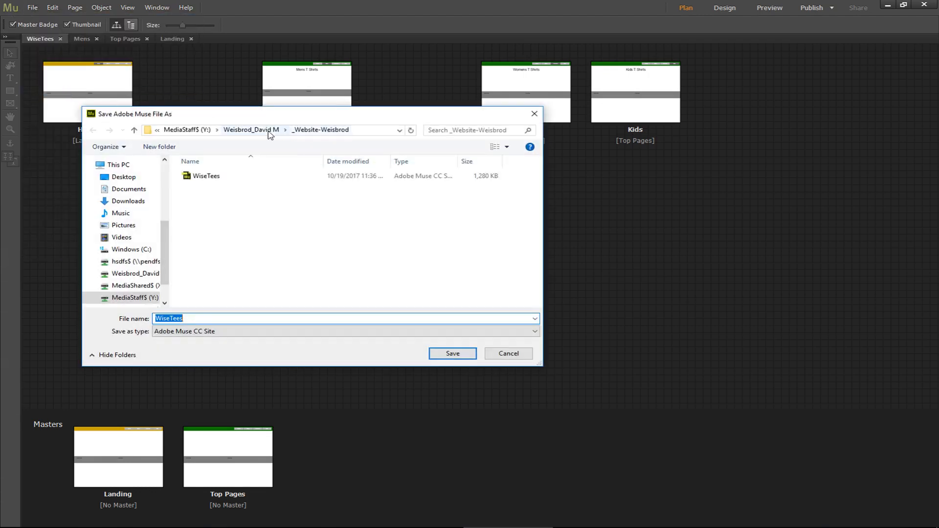
left_click(522, 356)
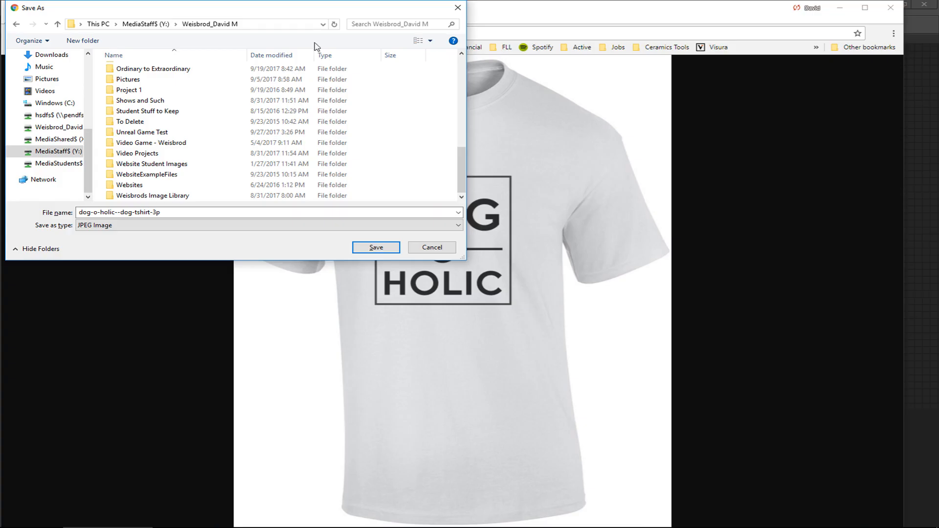
Return to Chrome, create an "Images" folder inside the website folder, and save the "Dog O Holic" shirt image there.
scroll(145, 100, "up", 10)
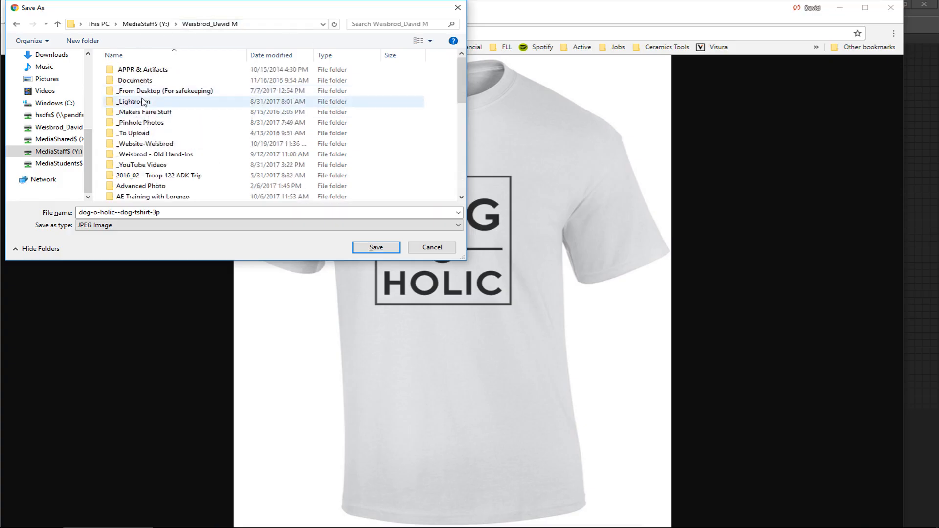
double_click(145, 144)
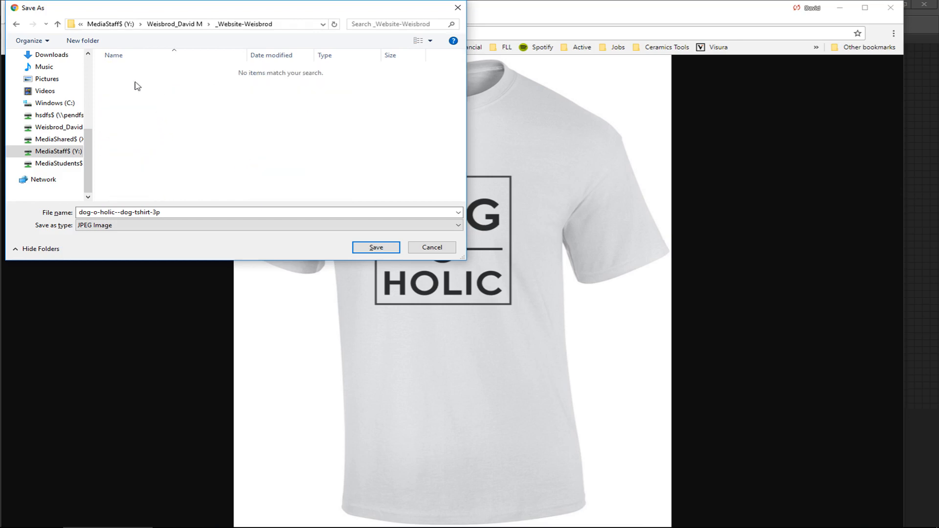
left_click(96, 41)
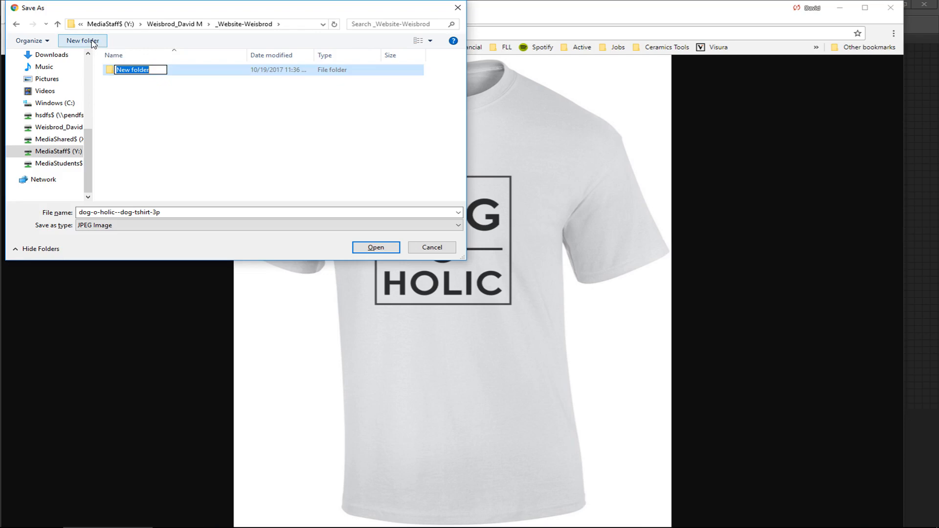
type("Images")
key("Return")
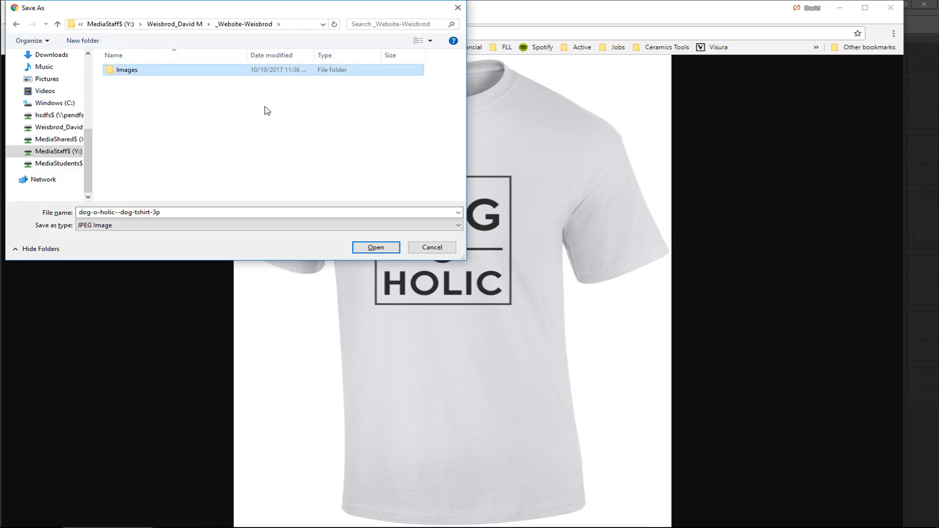
double_click(151, 74)
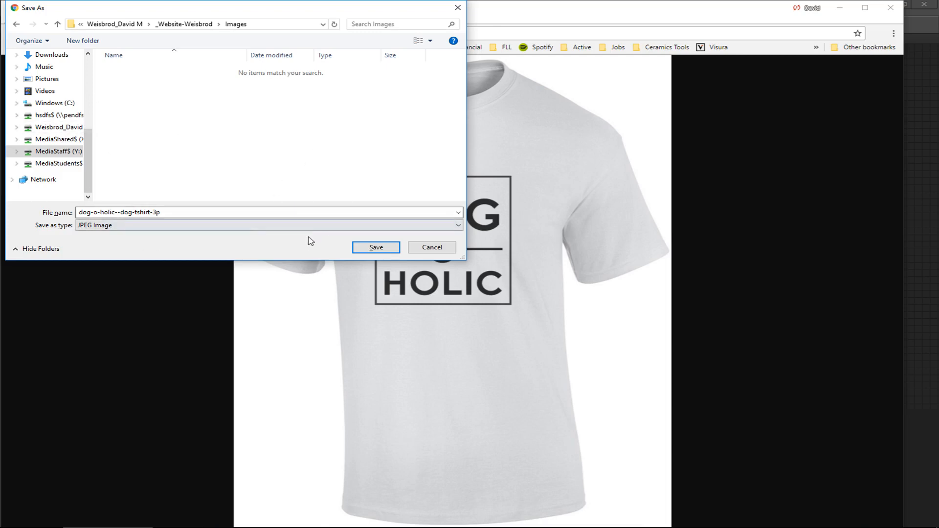
left_click(376, 247)
Save the "I'm not single I have a dog" shirt image into the Images folder under its existing file name.
left_click(278, 19)
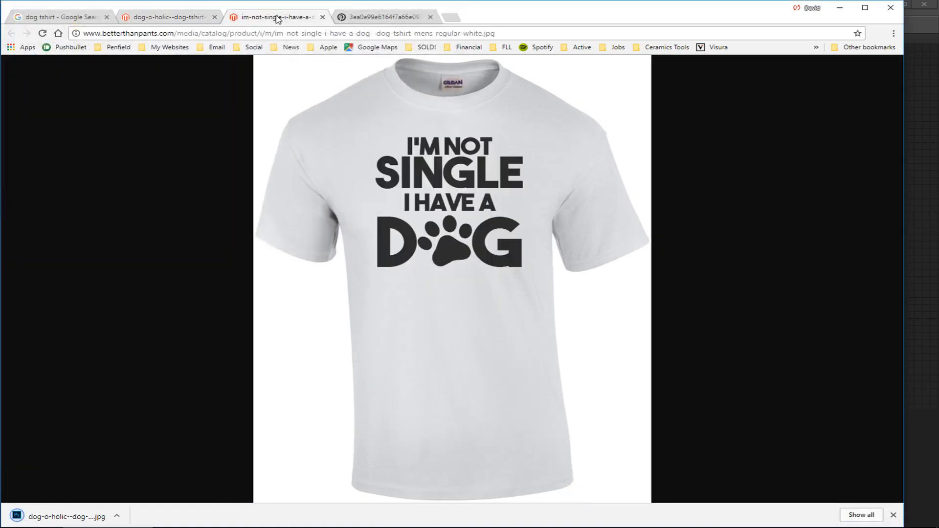
right_click(368, 196)
left_click(416, 212)
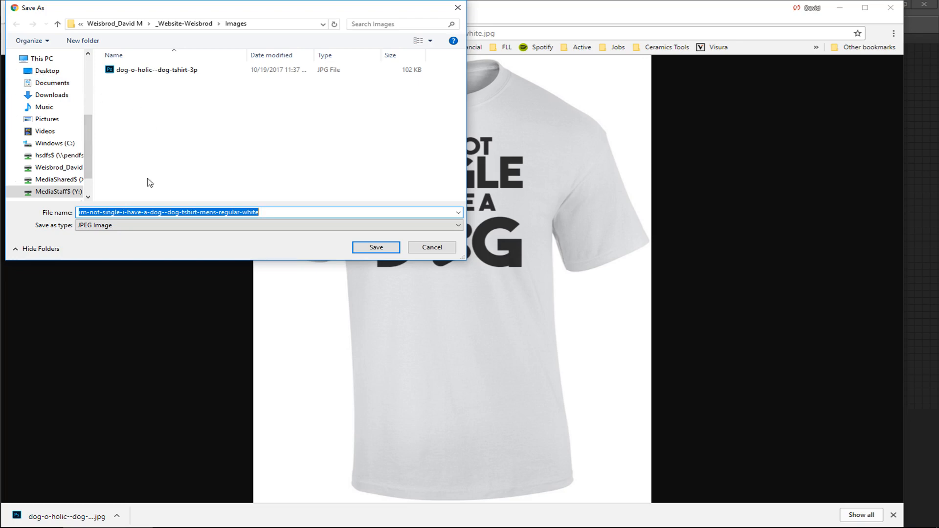
left_click(375, 246)
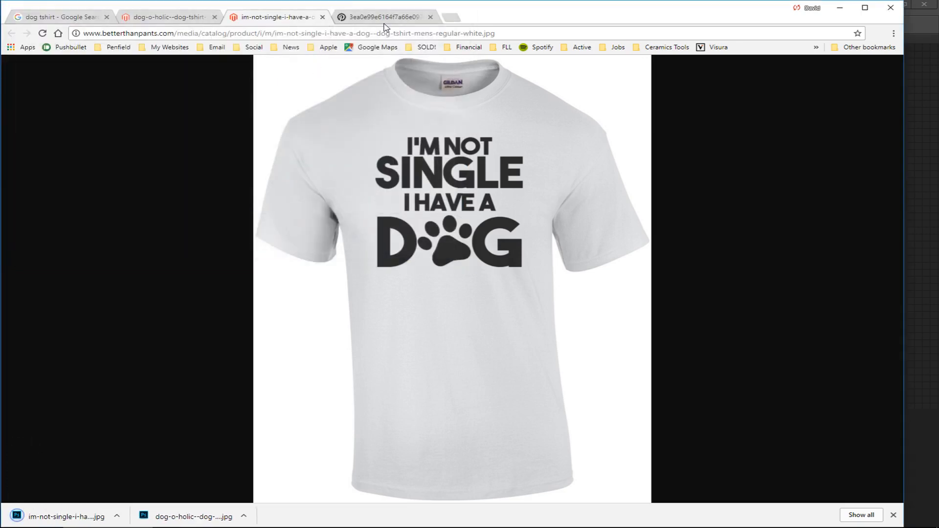
Save the "Dog Lives Matter" shirt image into the Images folder under its existing file name.
left_click(385, 17)
right_click(398, 117)
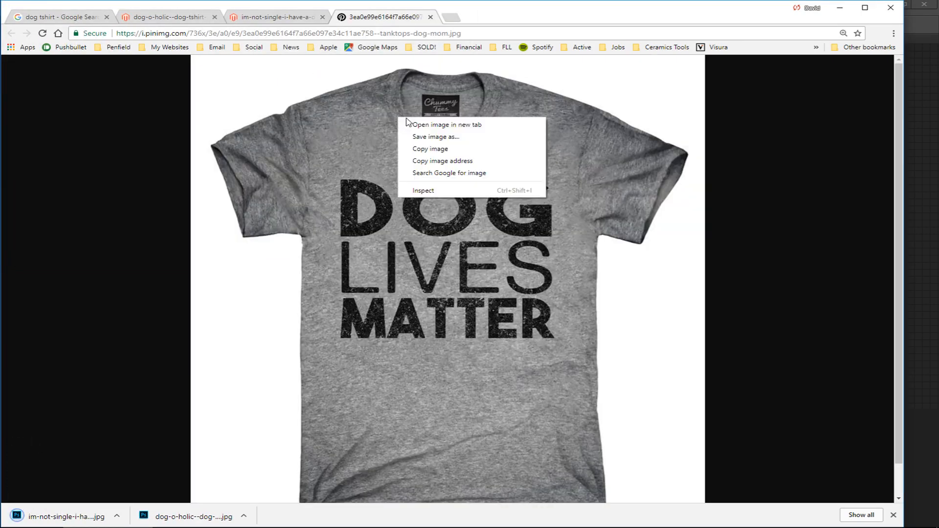
left_click(444, 137)
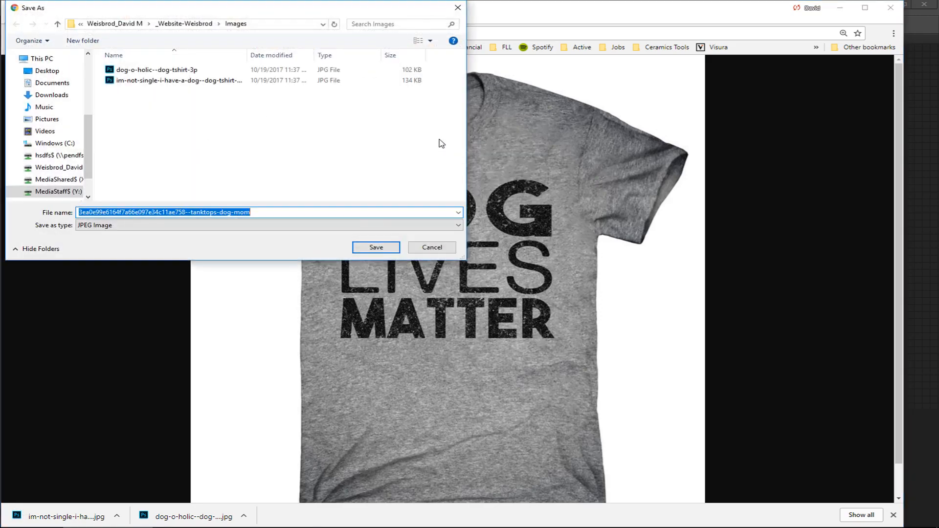
left_click(377, 246)
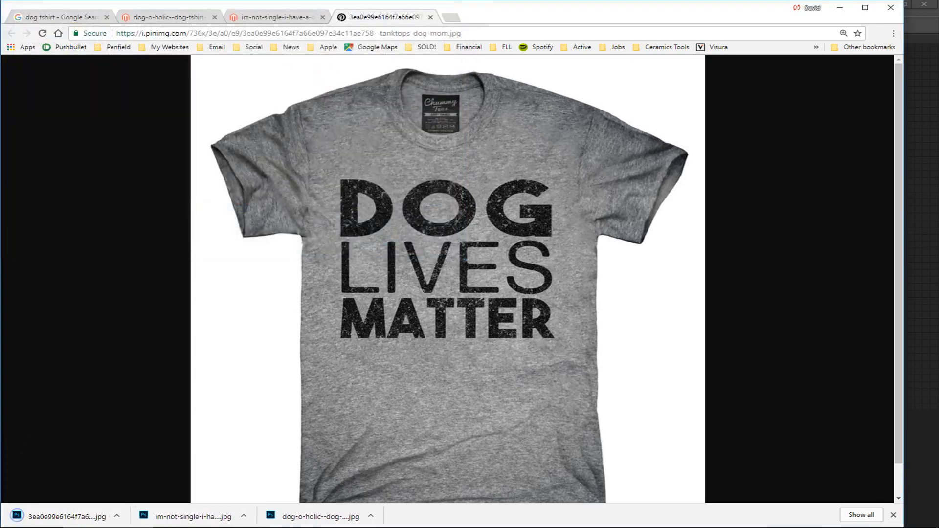
Switch to Adobe Muse and draw an image frame about 131 px square below the heading on the Mens page.
key("alt+Tab")
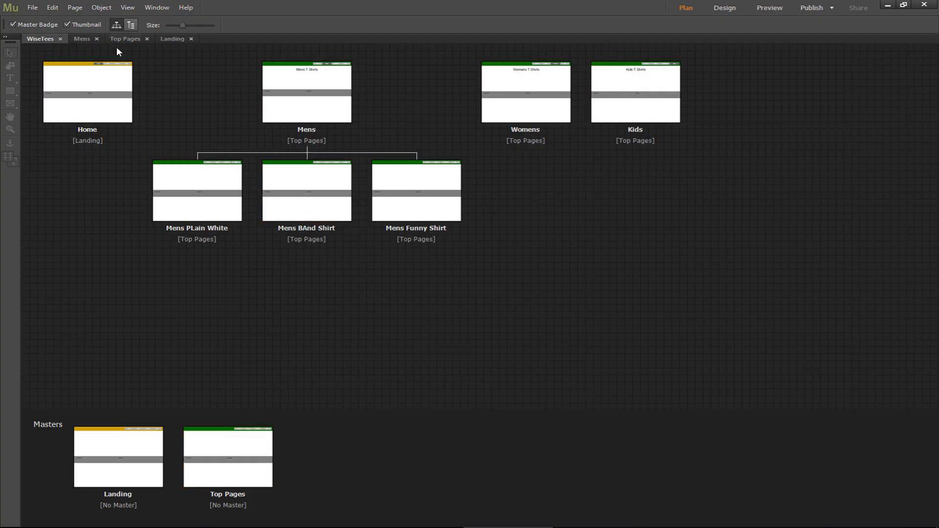
left_click(84, 39)
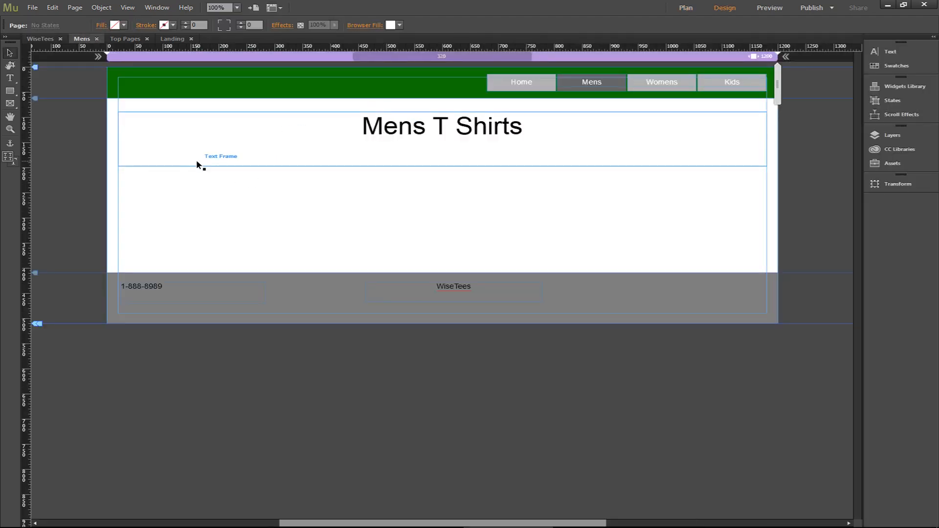
left_click(9, 105)
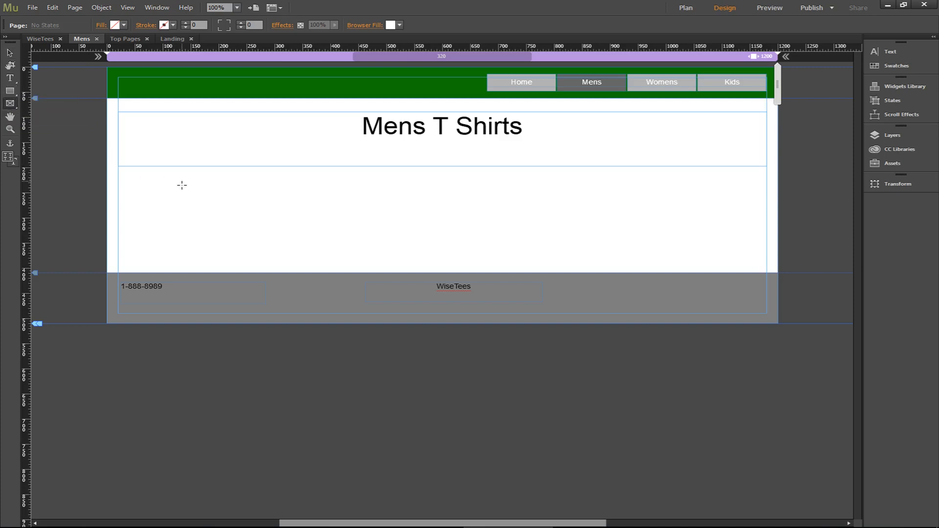
left_click_drag(191, 182, 264, 248)
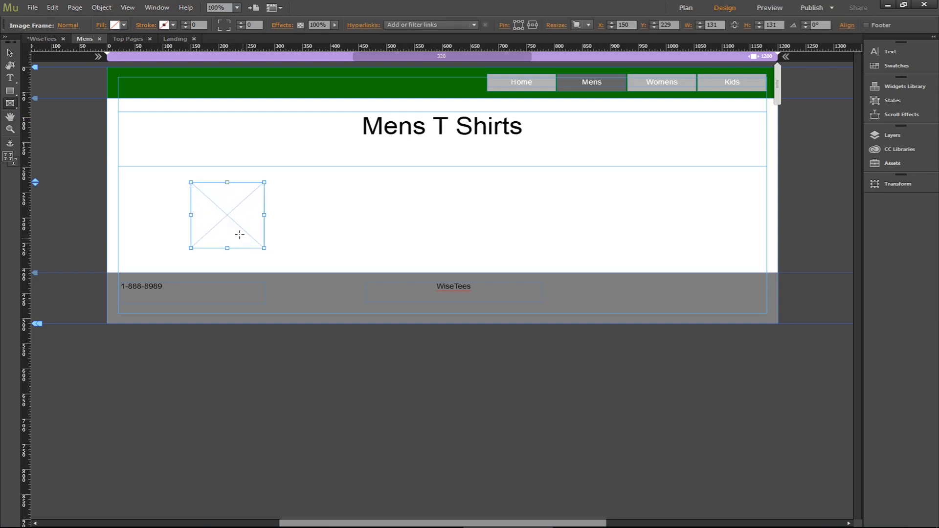
Duplicate the image frame twice in a row, the last at X about 888, and shift the first frame to X about 181.
key("v")
left_click_drag(228, 219, 646, 228, "alt")
left_click(247, 226)
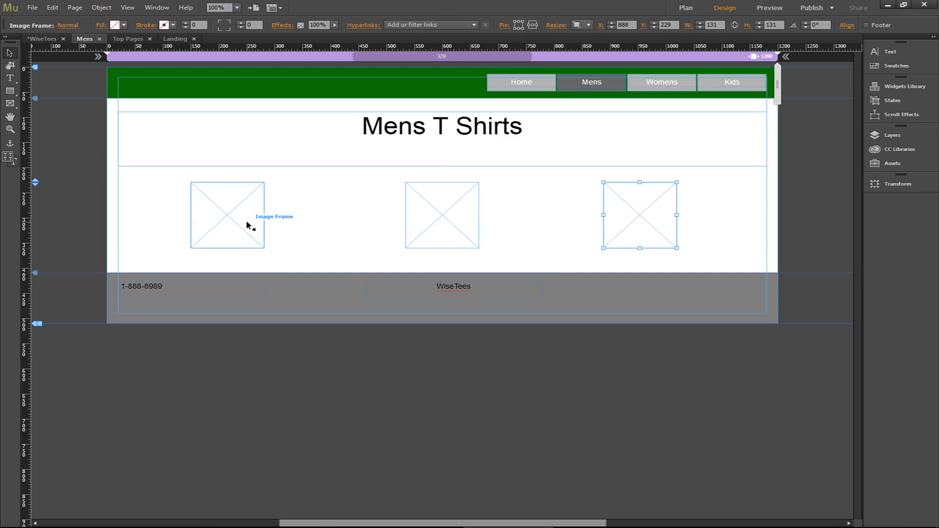
left_click_drag(247, 226, 266, 223)
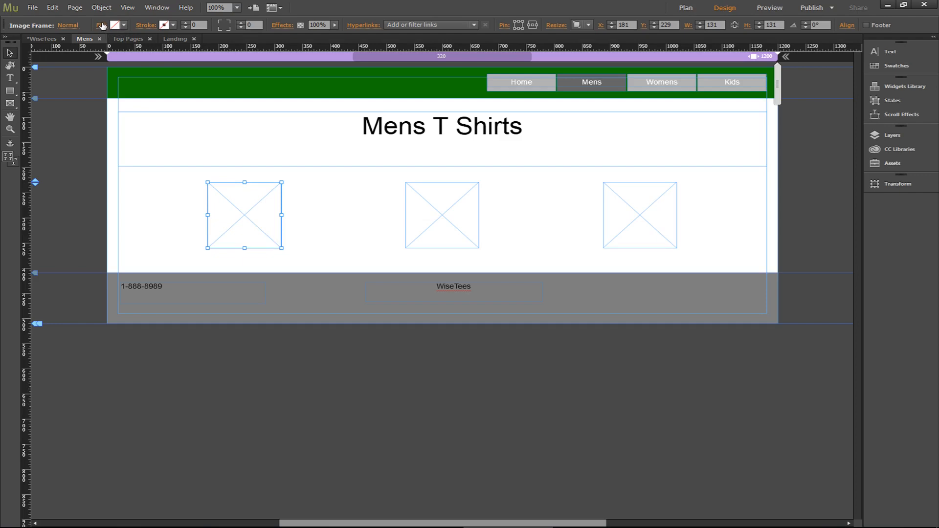
Fill the first image frame with the Dog Lives Matter shirt picture from the website's Images folder, fitted with Scale to Fill.
left_click(102, 25)
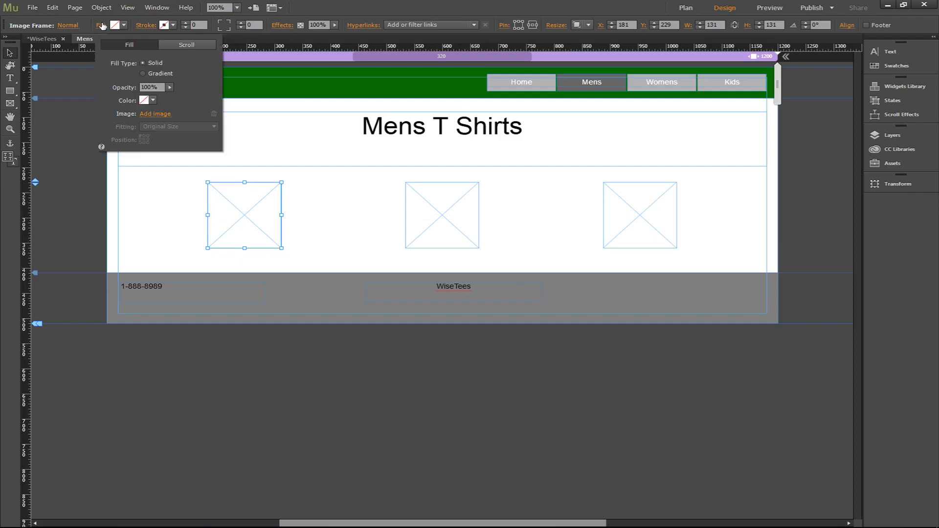
left_click(152, 114)
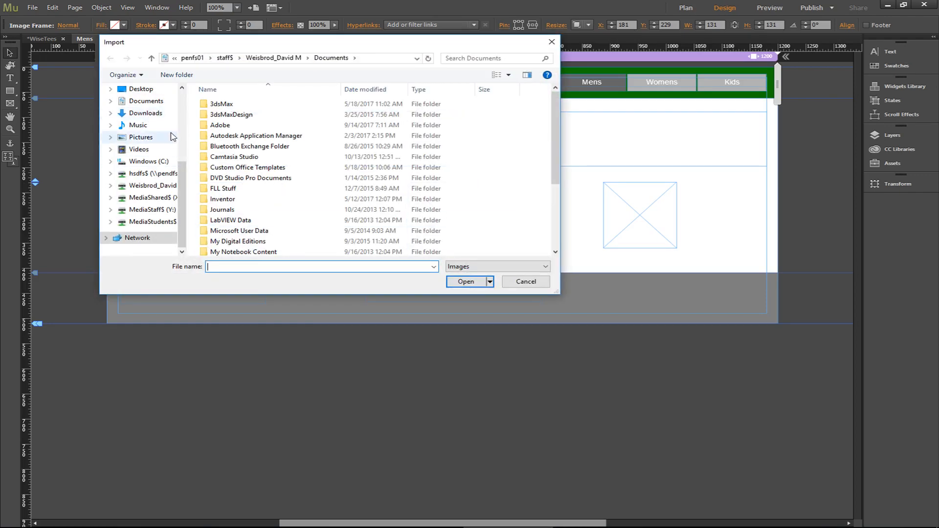
left_click(151, 210)
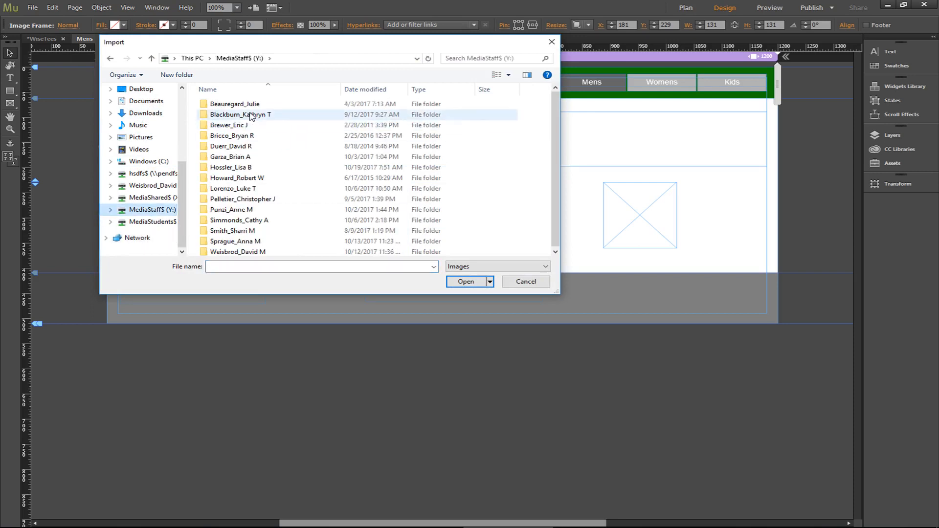
double_click(269, 252)
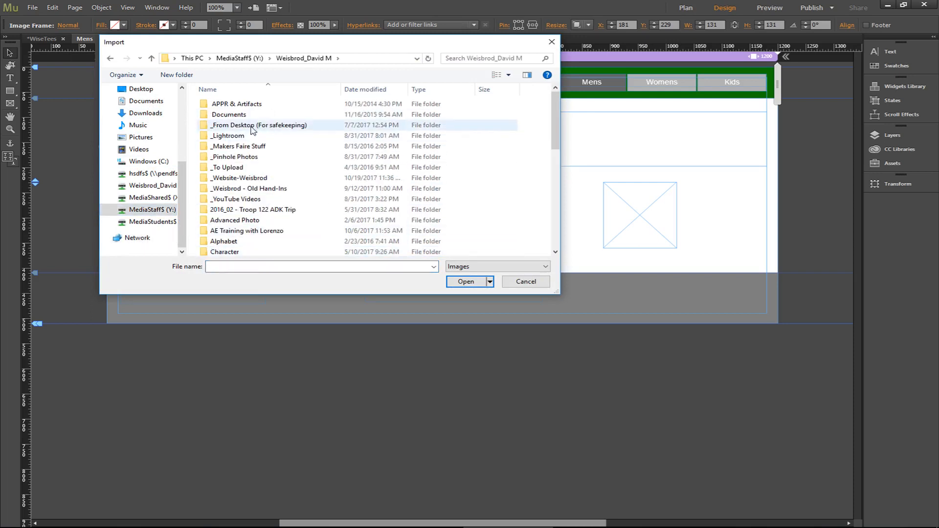
double_click(247, 180)
double_click(234, 105)
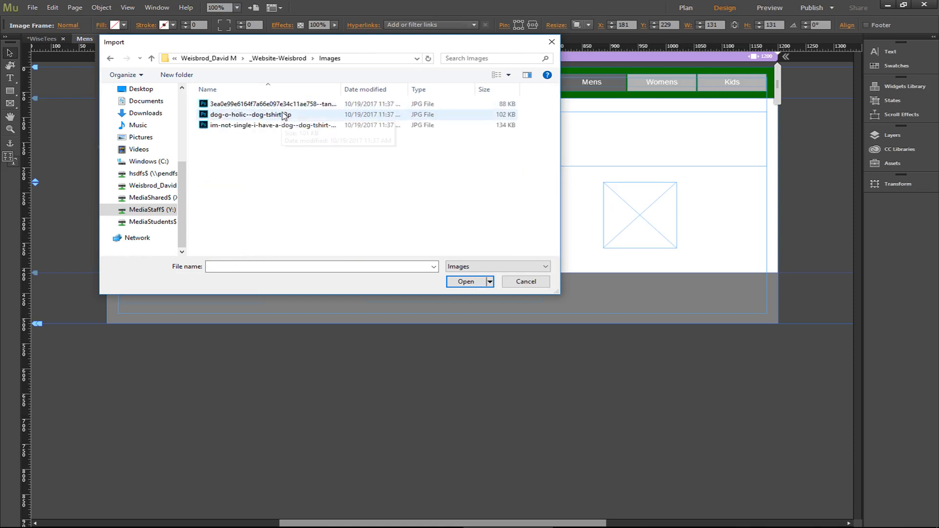
left_click(258, 105)
double_click(258, 105)
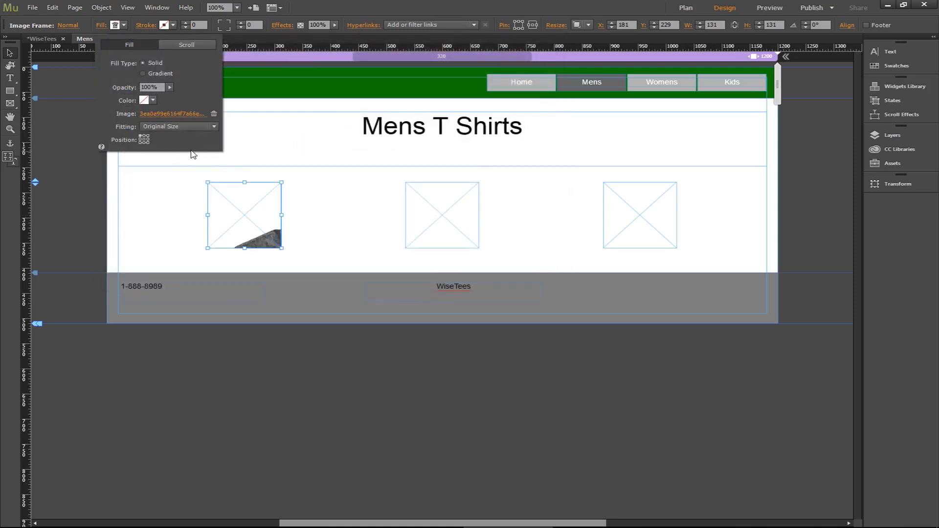
left_click(177, 126)
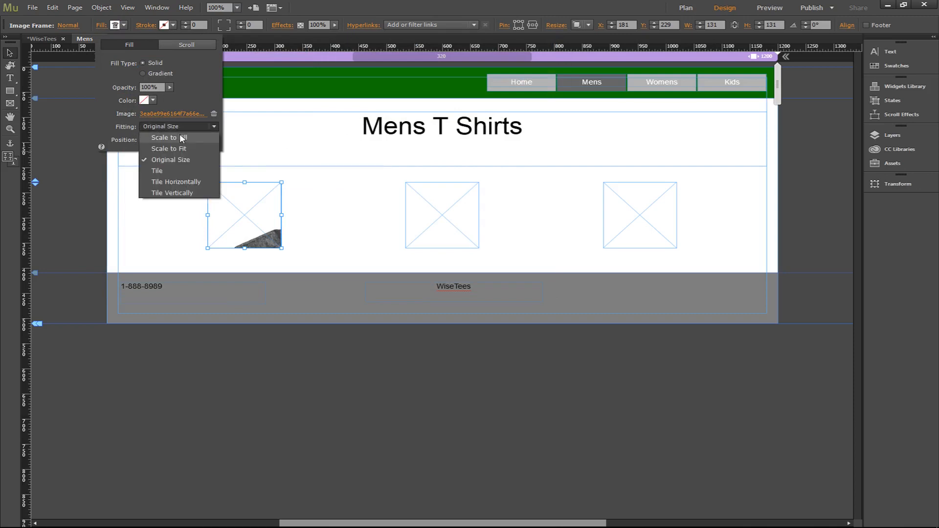
left_click(182, 139)
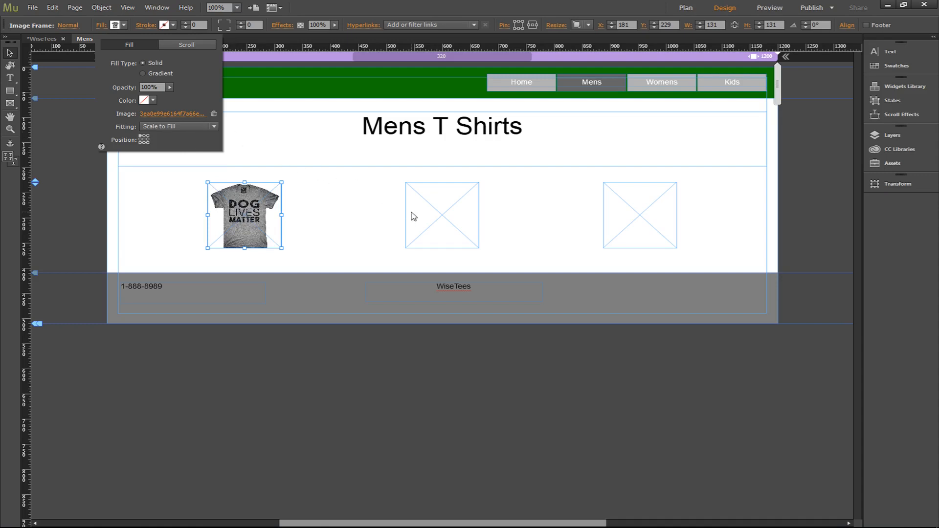
Fill the middle image frame with dog-o-holic--dog-tshirt-3p from the Images folder, scaled to fill the frame.
left_click(435, 218)
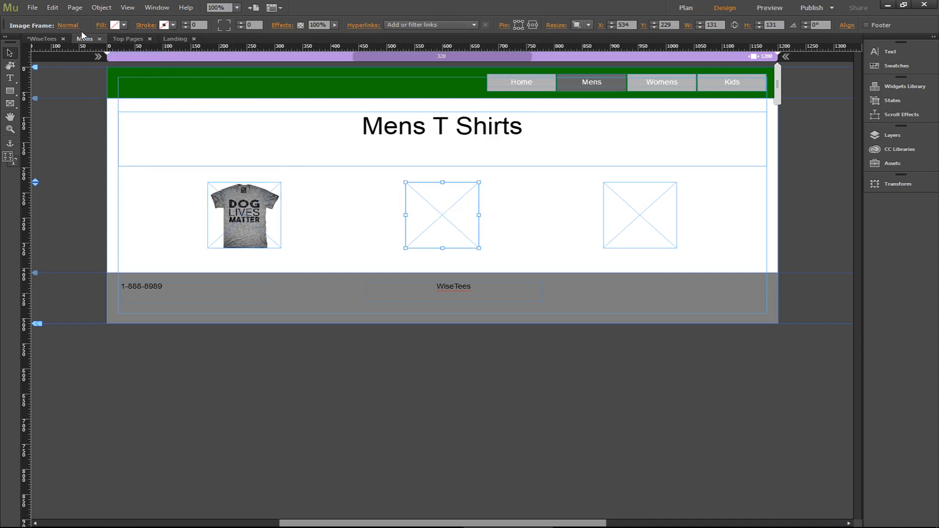
left_click(100, 26)
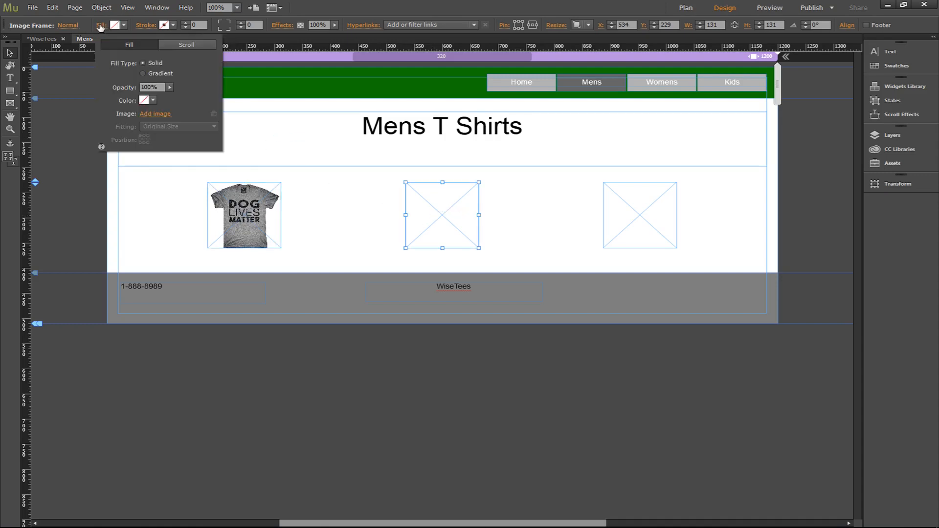
left_click(153, 115)
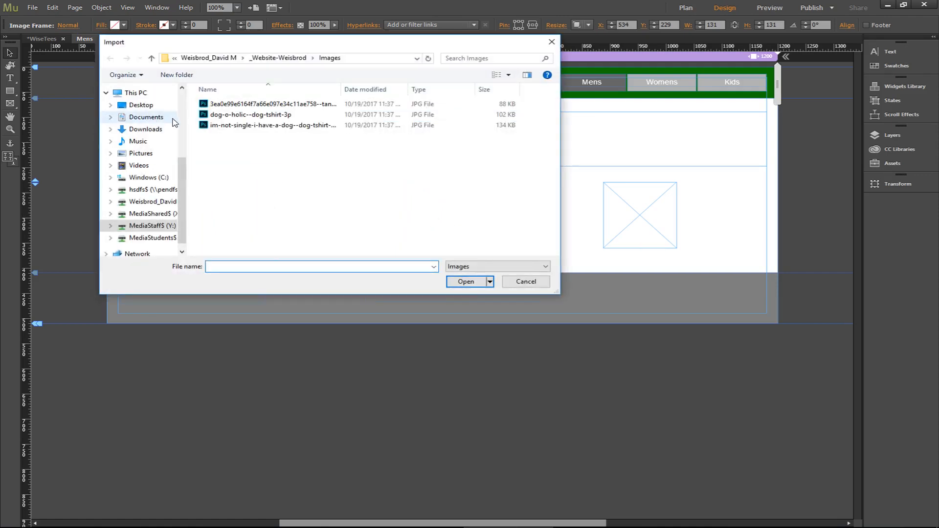
double_click(218, 118)
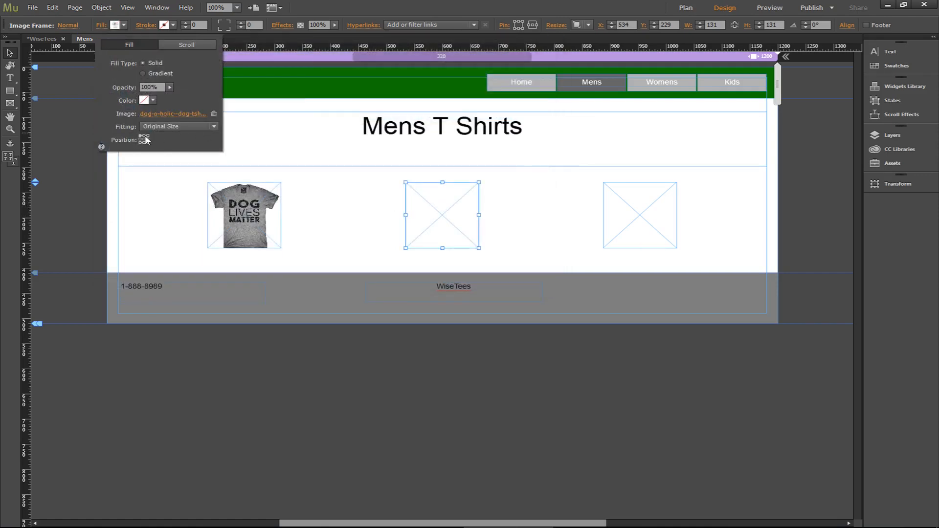
left_click(153, 127)
left_click(165, 146)
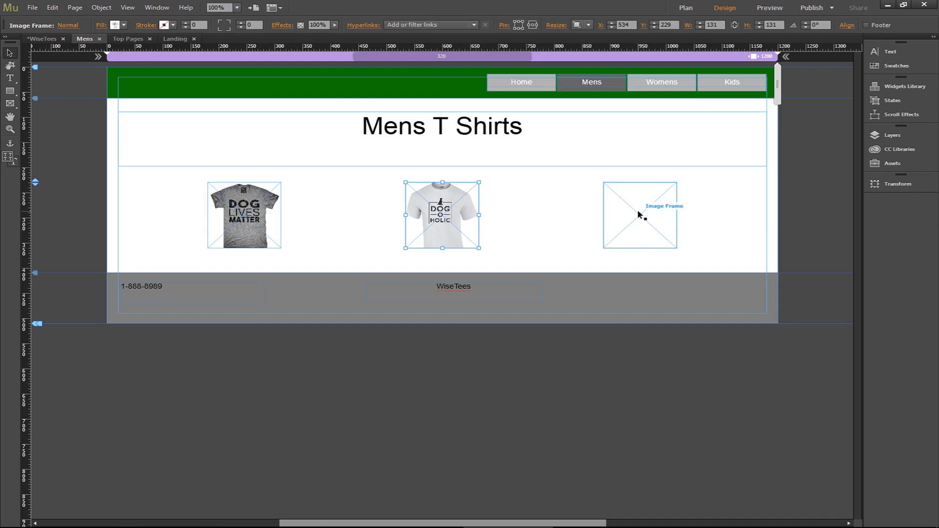
Fill the third image frame with the im-not-single-i-have-a-dog shirt picture, scaled to fill the frame.
left_click(612, 212)
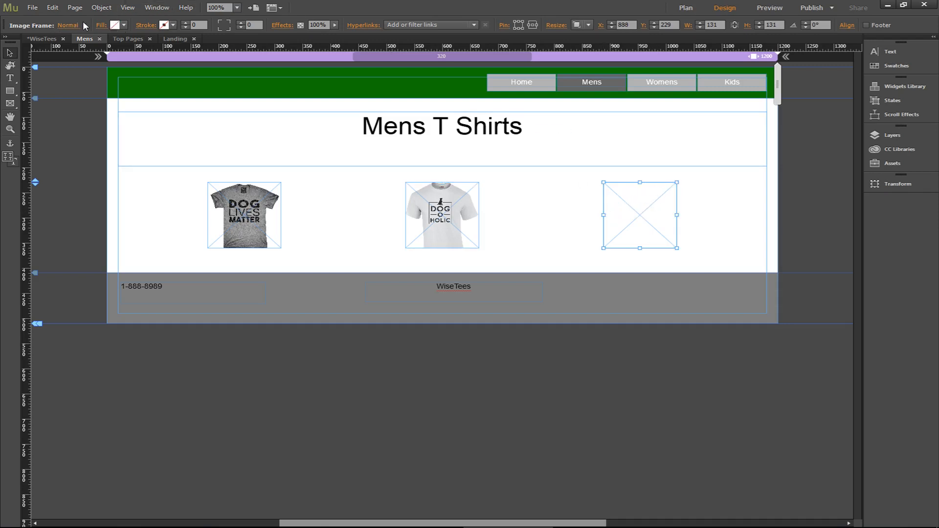
left_click(100, 25)
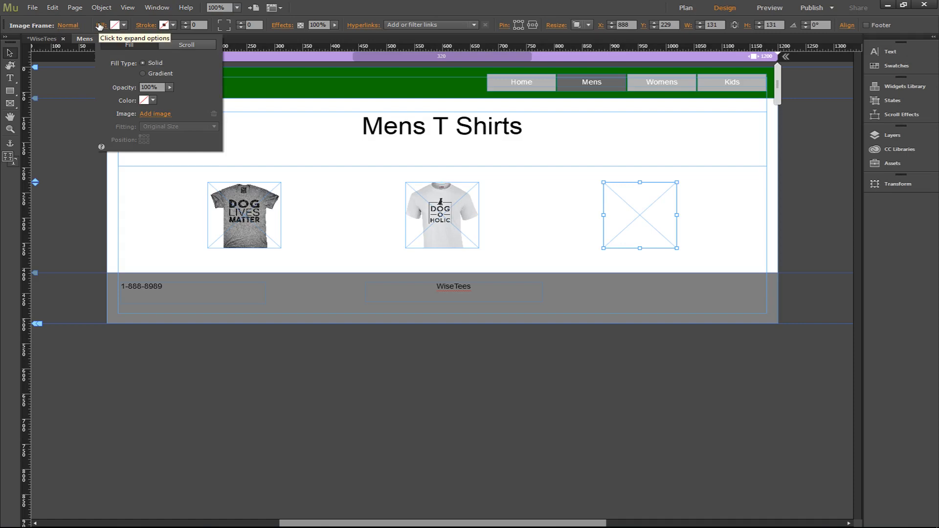
left_click(153, 117)
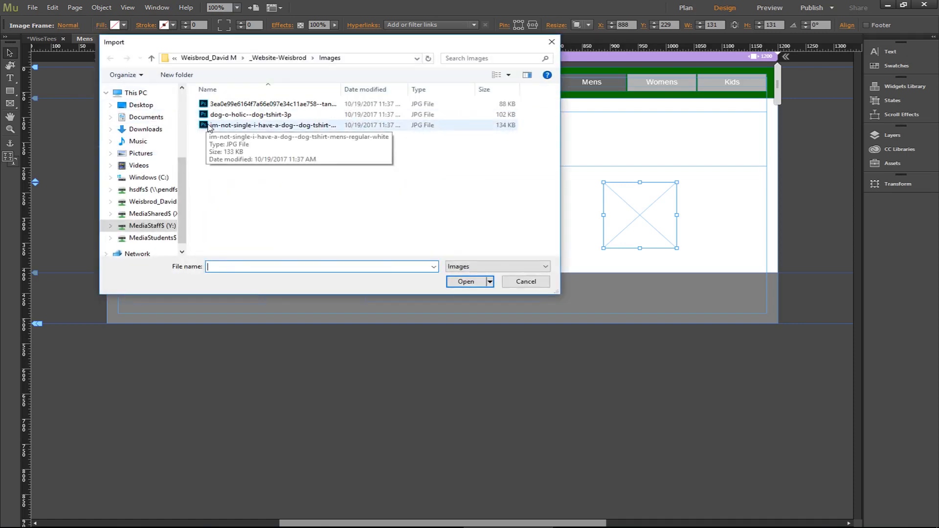
double_click(210, 125)
left_click(159, 126)
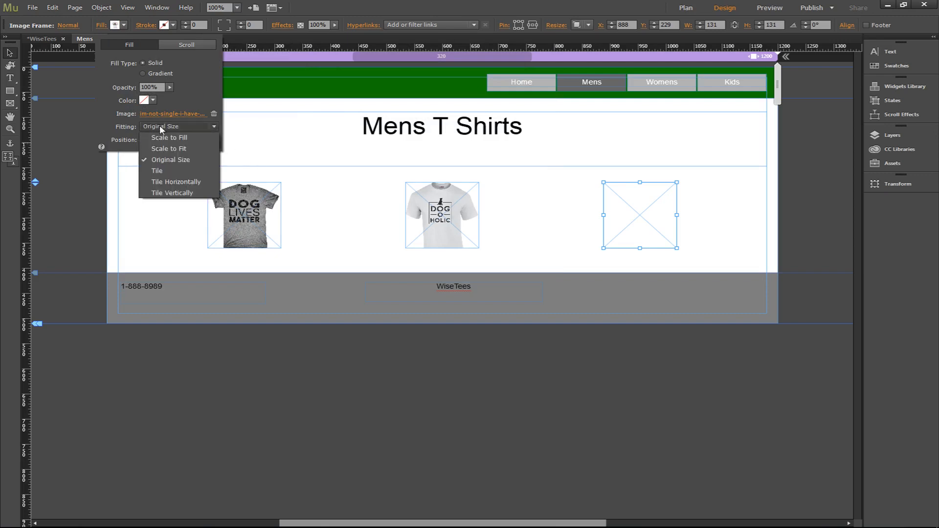
left_click(167, 145)
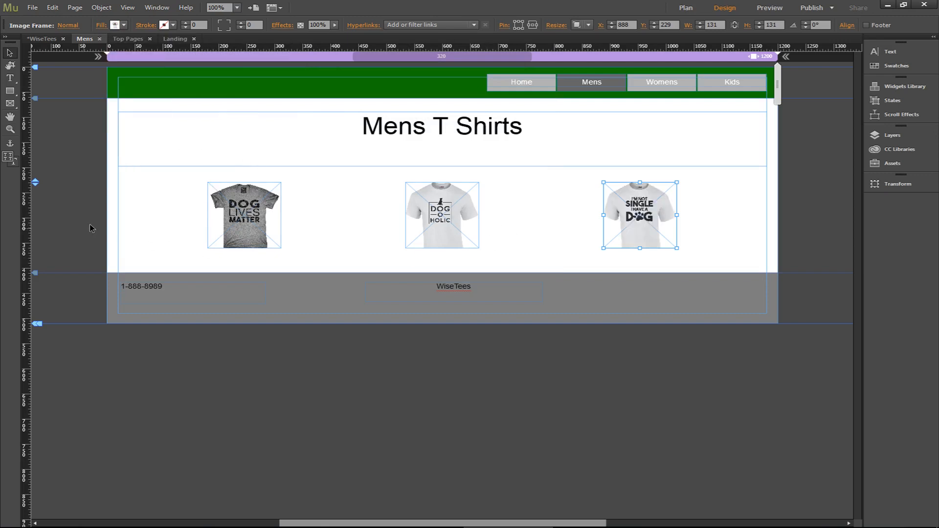
Add a text frame about 838 by 273 px beneath the three shirts and enter the placeholder text "jk;;LVHNj kfzlh jfszkdl ghjskzg fzkjs jklxzh gjklxzfgh jkzxg kjxzgb".
left_click(10, 78)
left_click_drag(209, 255, 677, 392)
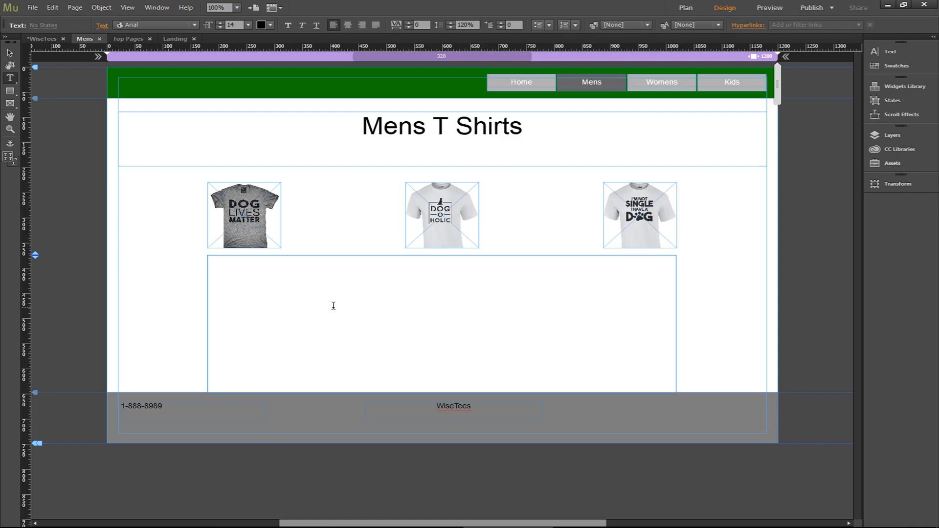
type("jk;;LVHNj kfzlh jfszkdl ghjskzg fzkjs jklxzh gjklxzfgh jkzxg kjxzgb")
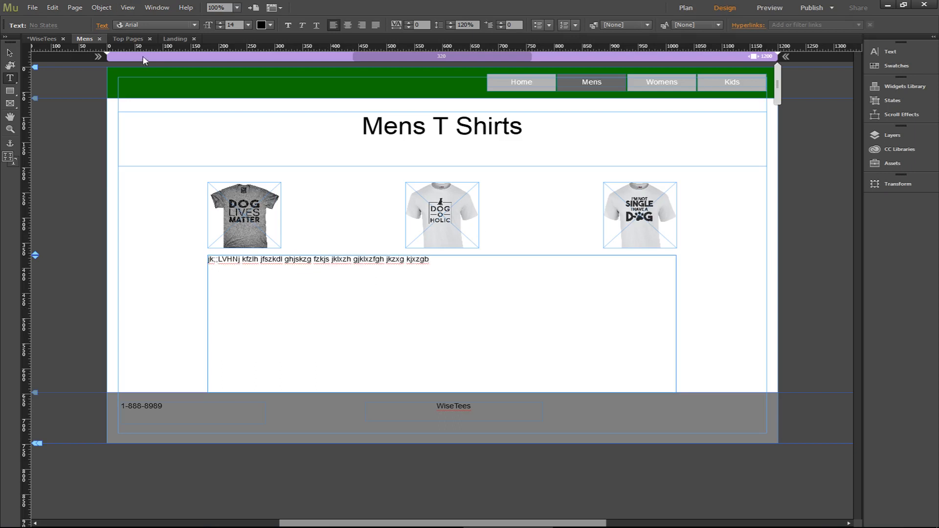
left_click(10, 53)
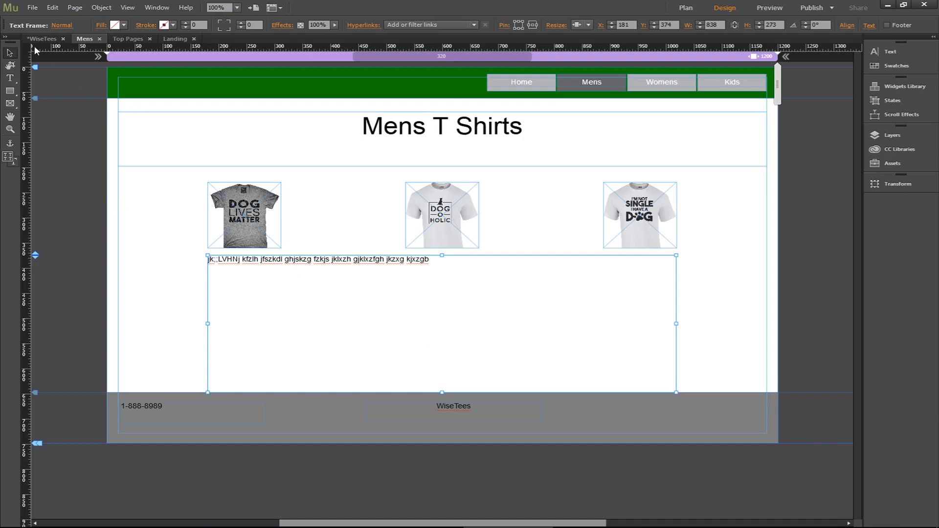
Draw a rectangle about 680 px high below the green header and fit its sides to the page edges, 1200 px wide.
left_click(10, 91)
mouse_move(100, 99)
left_mouse_down()
mouse_move(390, 221)
mouse_move(653, 268)
mouse_move(770, 342)
mouse_move(792, 398)
mouse_move(792, 440)
left_mouse_up()
key("v")
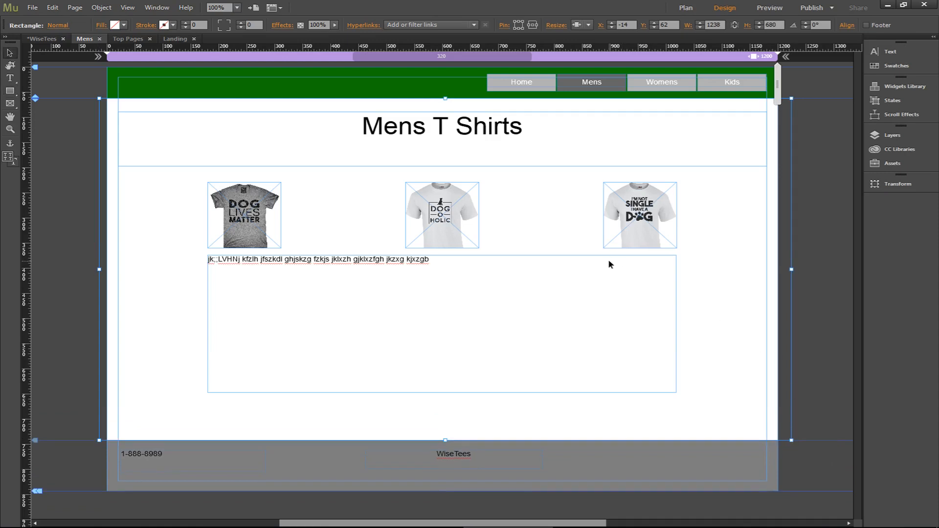
left_click_drag(100, 269, 107, 269)
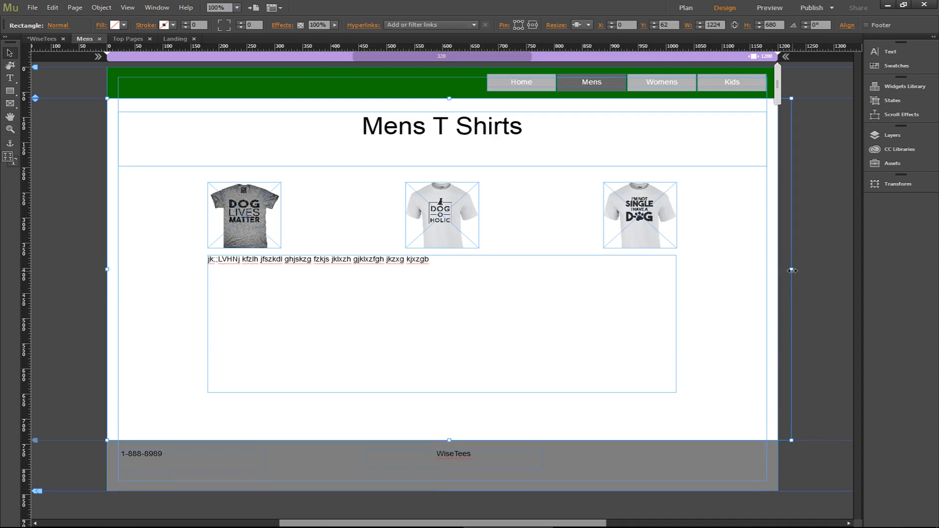
left_click_drag(791, 269, 779, 271)
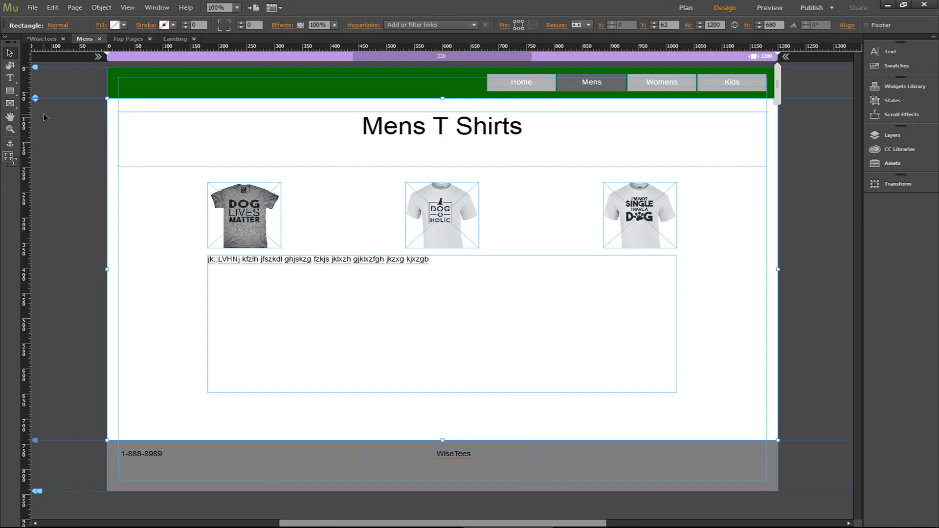
Fill the full-width rectangle with solid grey 7F7F7F.
left_click(100, 25)
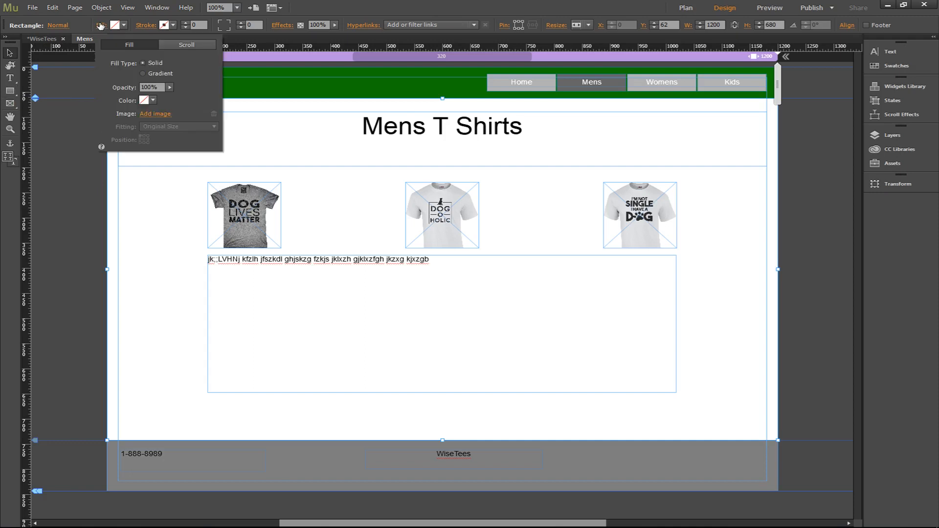
left_click(154, 101)
left_click(285, 115)
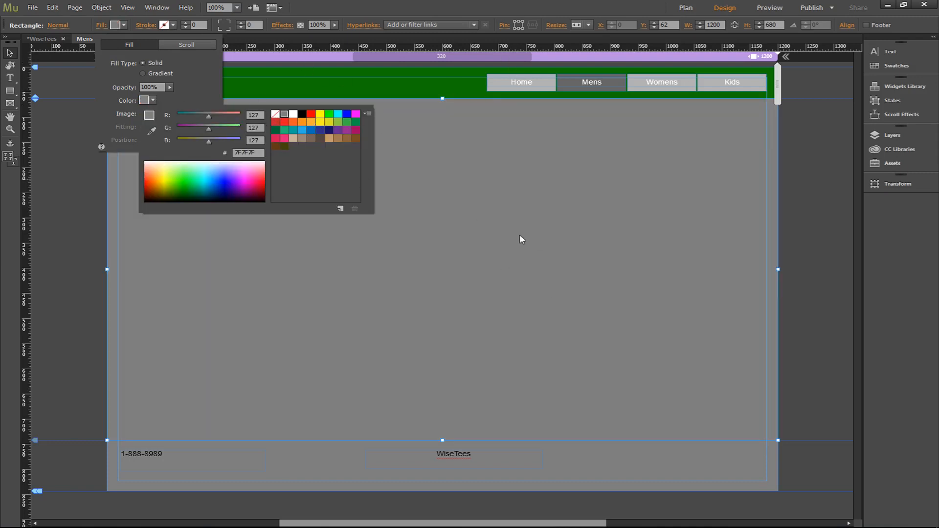
left_click(821, 182)
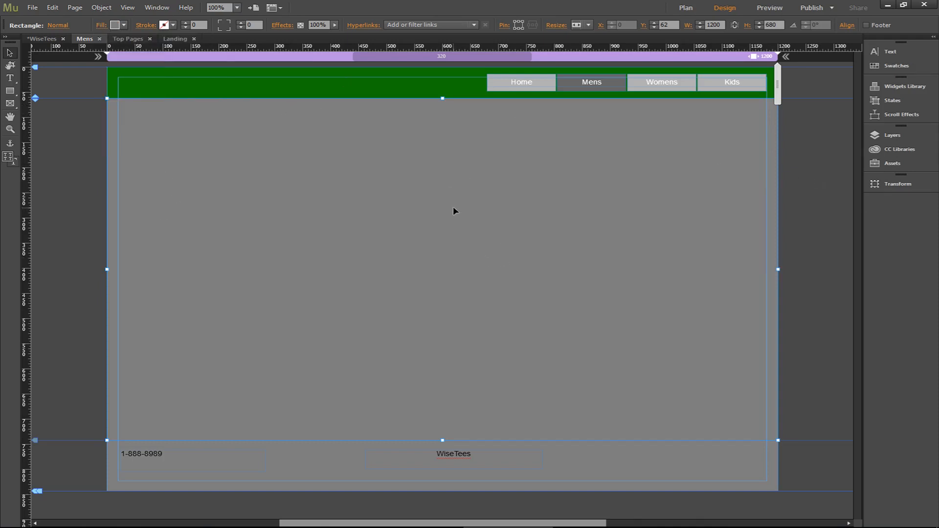
Send the grey rectangle to the back, behind the heading, shirts and text.
right_click(517, 151)
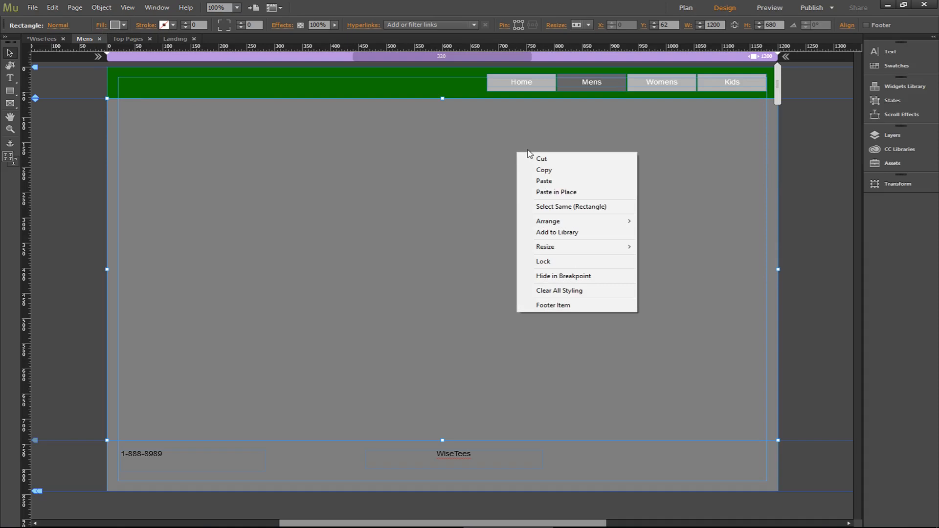
mouse_move(581, 221)
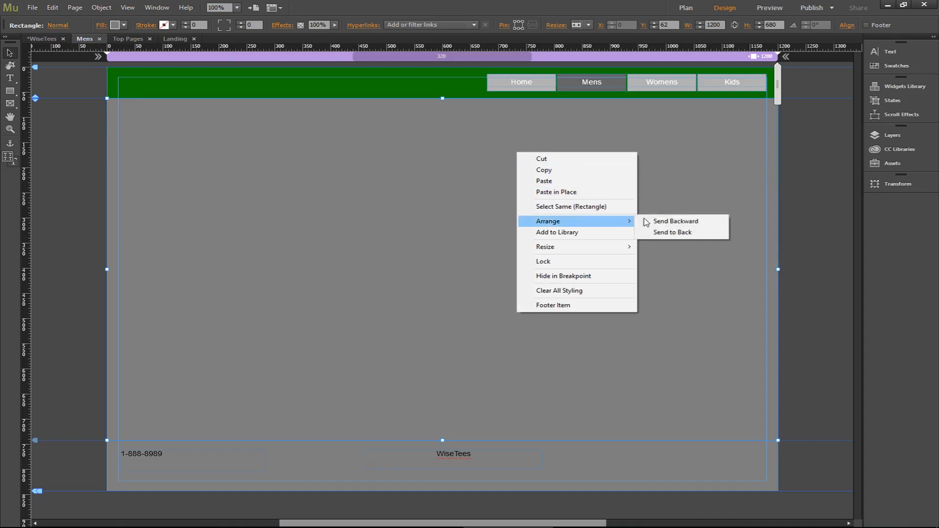
left_click(679, 234)
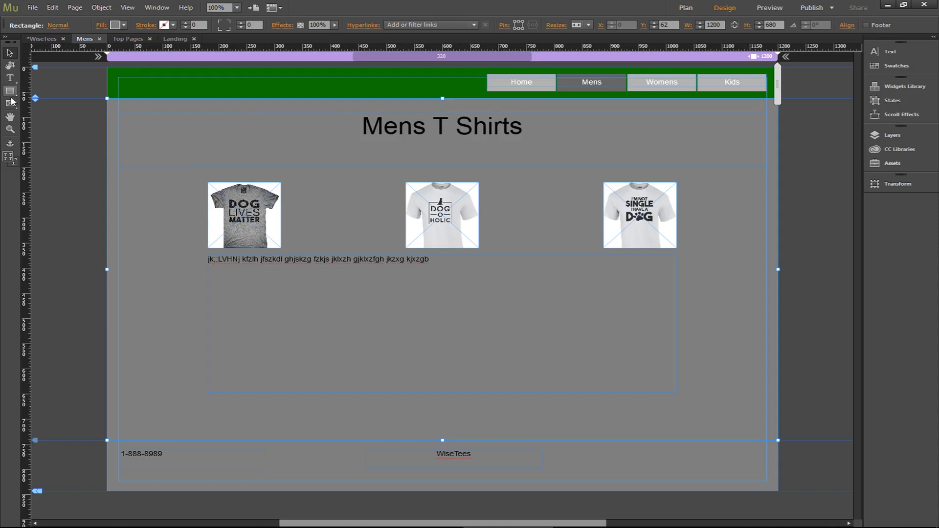
Preview the Mens page in the browser, close the preview, and return to the WiseTees site plan in Adobe Muse.
left_click(29, 6)
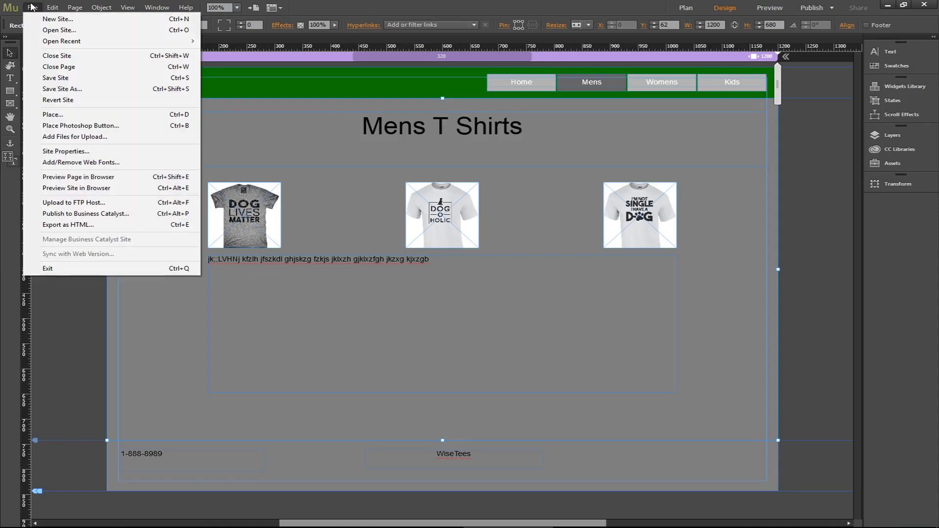
left_click(77, 180)
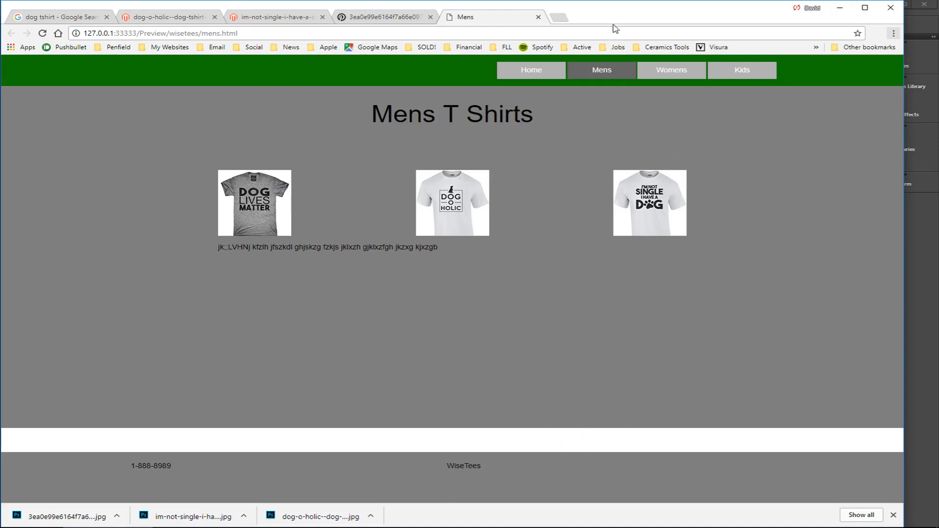
left_click(538, 17)
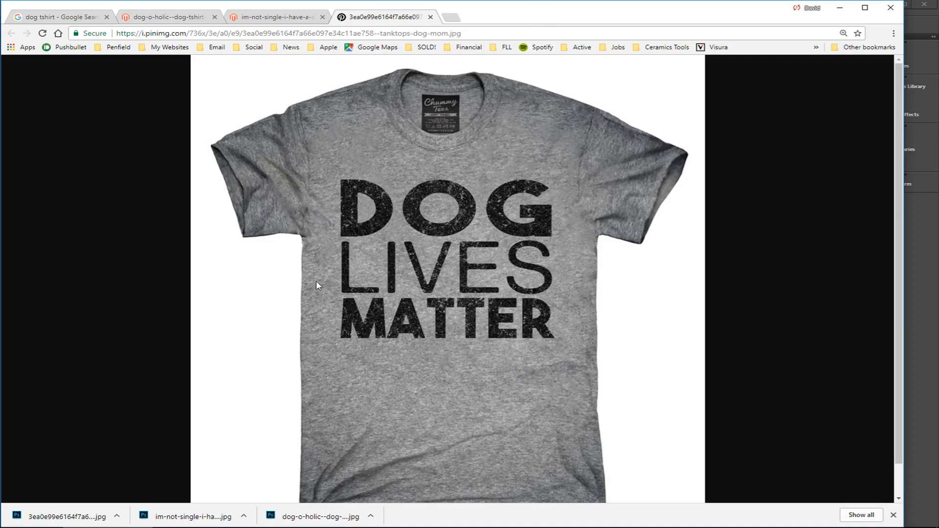
key("alt+Tab")
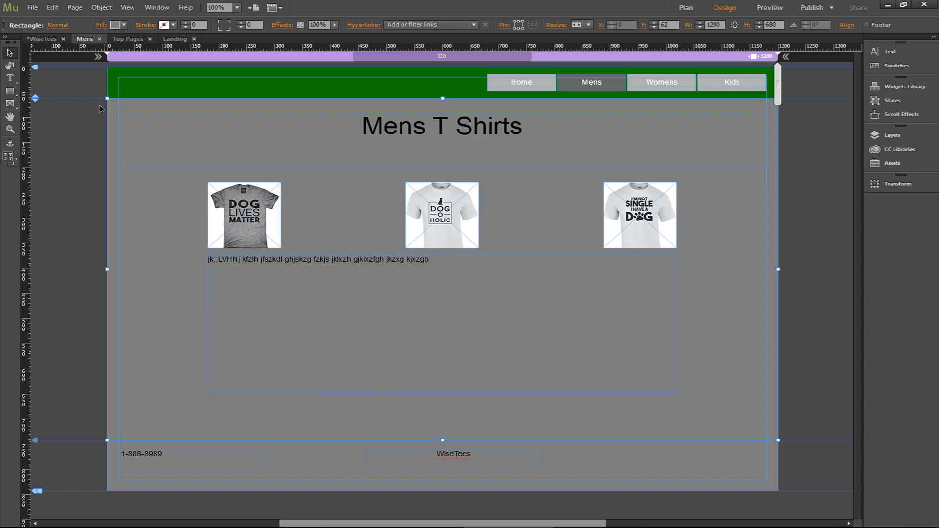
left_click(43, 40)
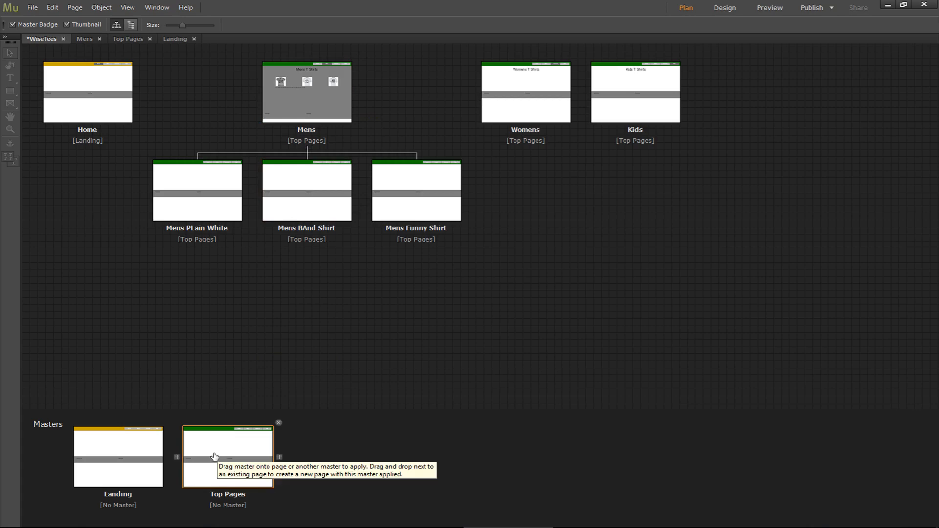
Remove the full-width grey rectangle from the Mens page and return to the site plan.
double_click(315, 97)
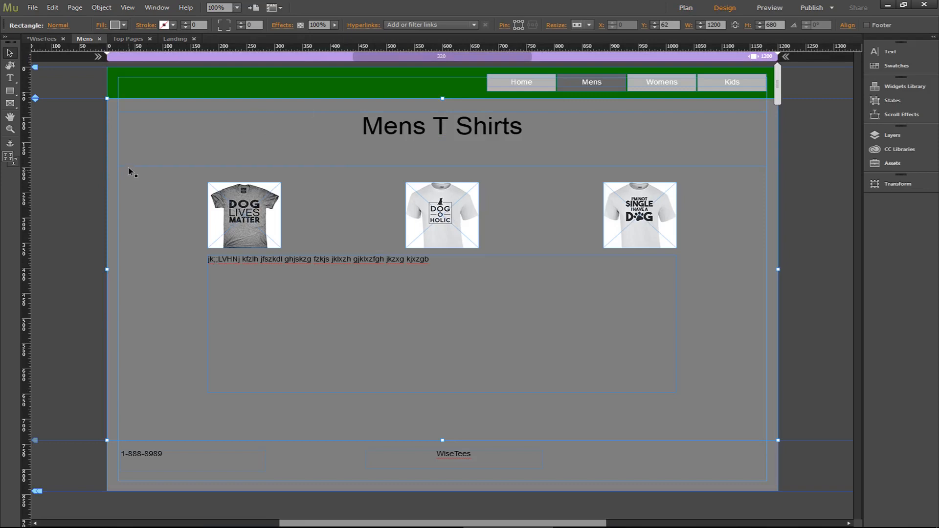
key("Delete")
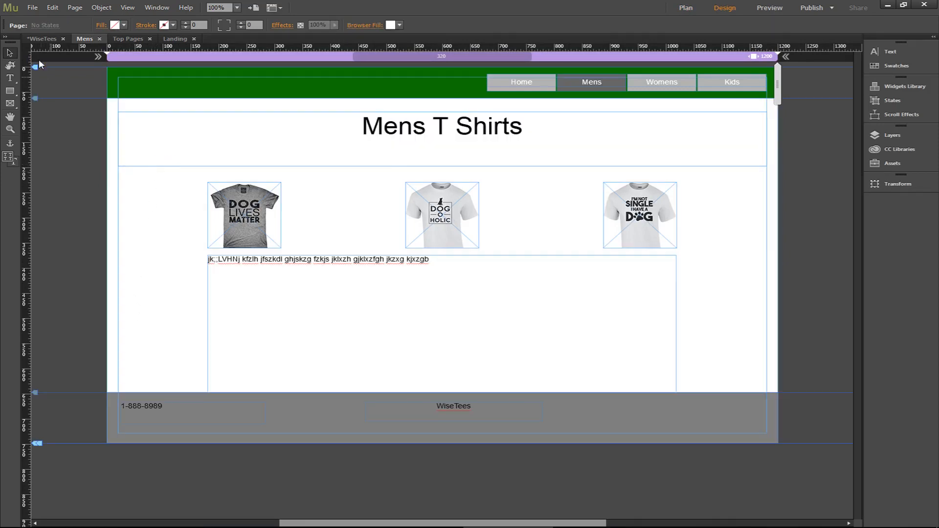
left_click(42, 39)
Try pasting the grey rectangle into the Top Pages master directly below the green header, and undo the paste.
double_click(222, 449)
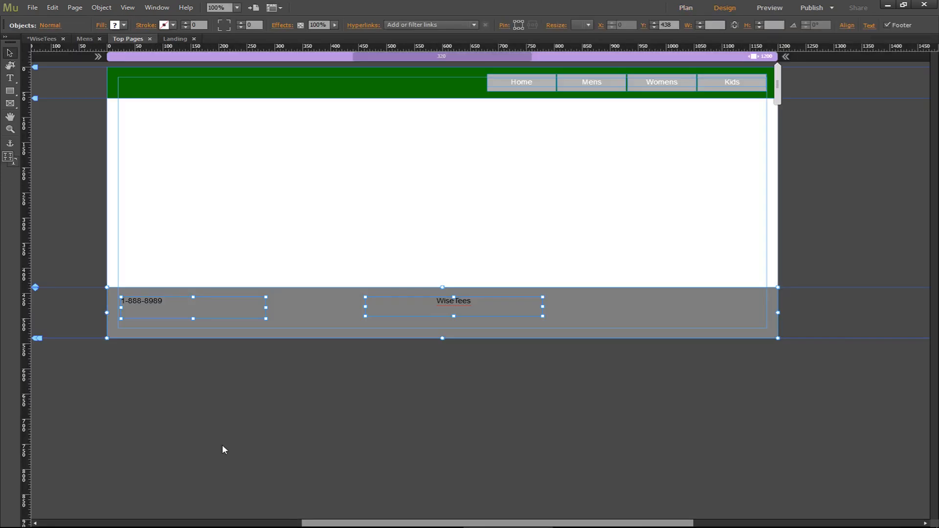
key("ctrl+v")
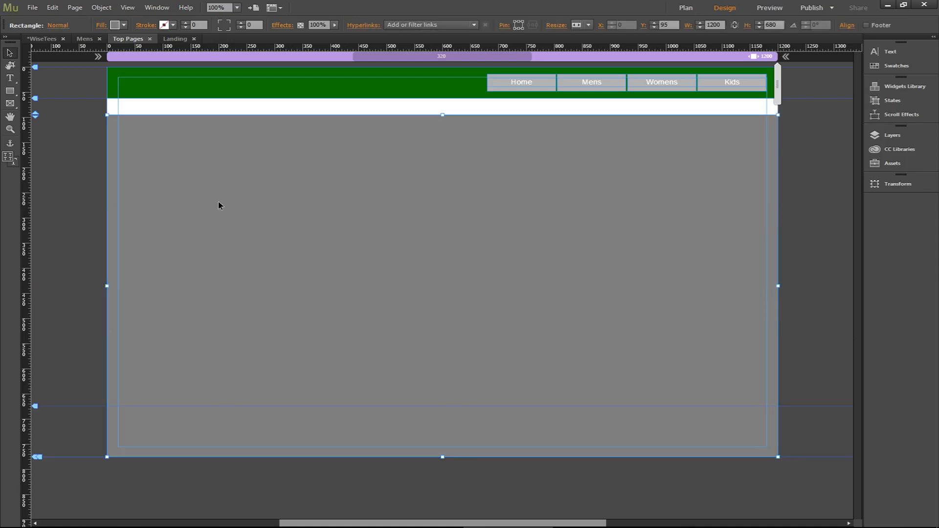
left_click_drag(305, 242, 305, 231)
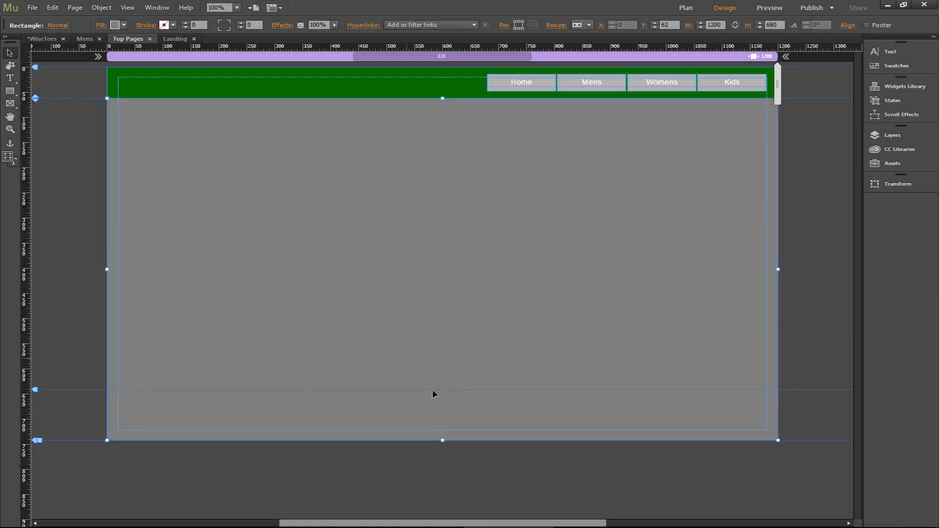
mouse_move(443, 441)
left_mouse_down()
mouse_move(446, 373)
mouse_move(447, 434)
mouse_move(439, 433)
left_mouse_up()
key("ctrl+z")
key("ctrl+z")
key("ctrl+z")
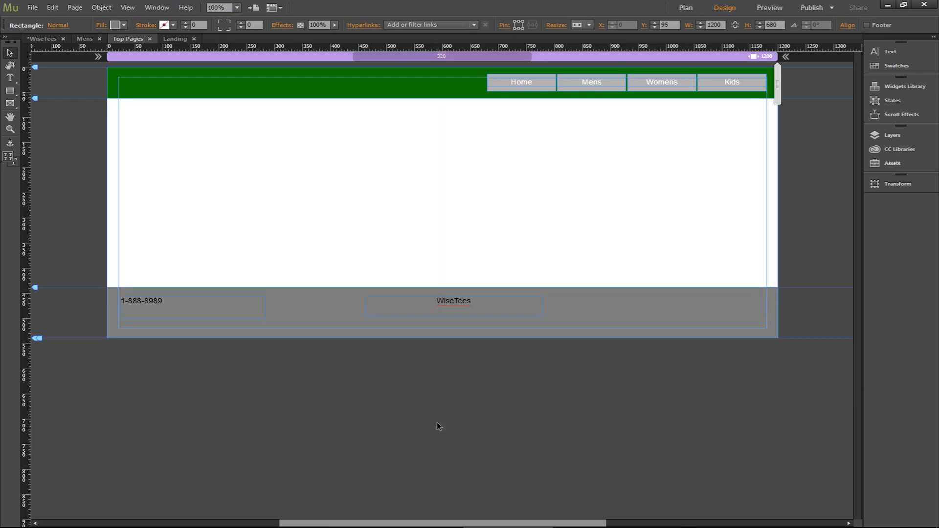
Draw a rectangle about 376 px high between the Top Pages header and footer, fitting its sides to the page edges, 1200 px wide.
left_click(10, 91)
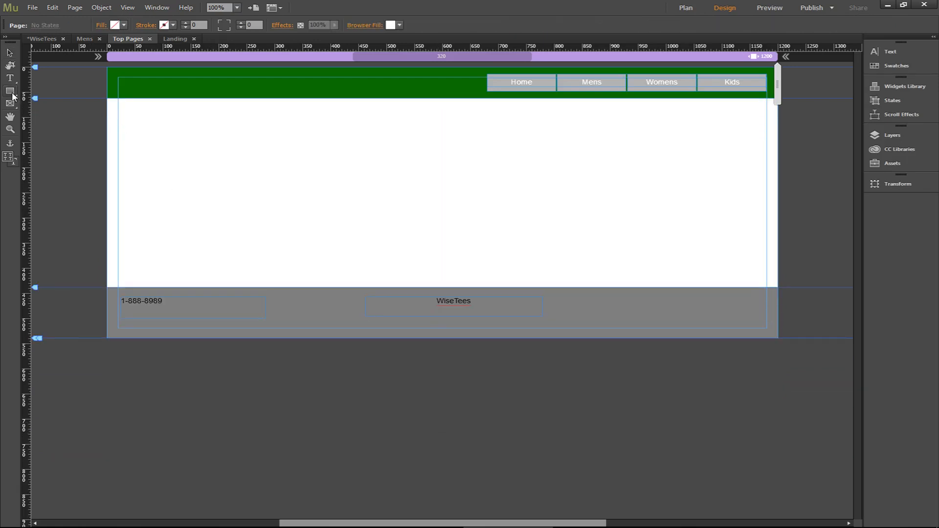
left_click_drag(100, 98, 813, 287)
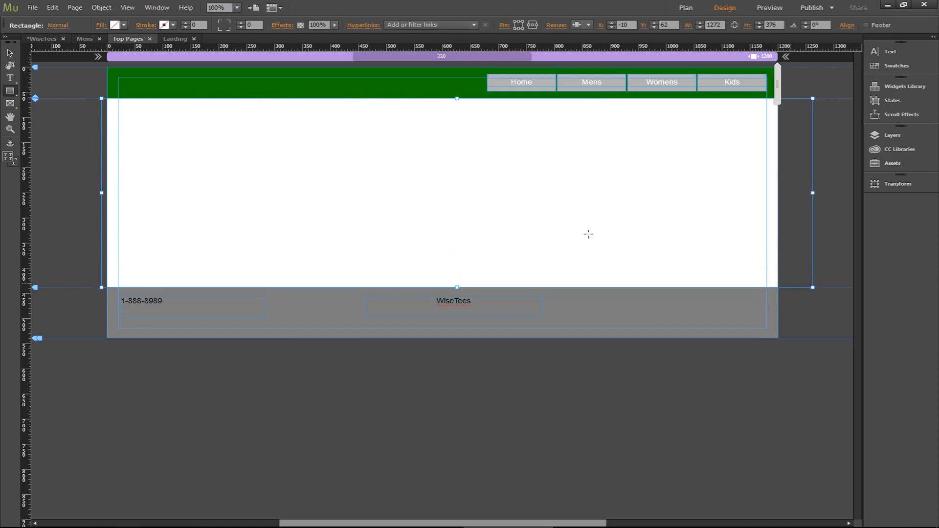
left_click(10, 52)
left_click_drag(101, 192, 107, 194)
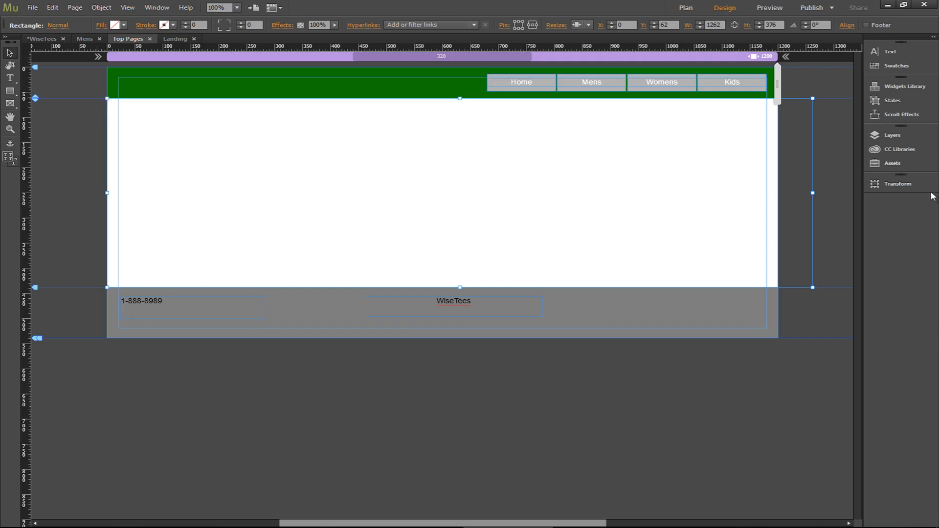
left_click_drag(813, 193, 777, 192)
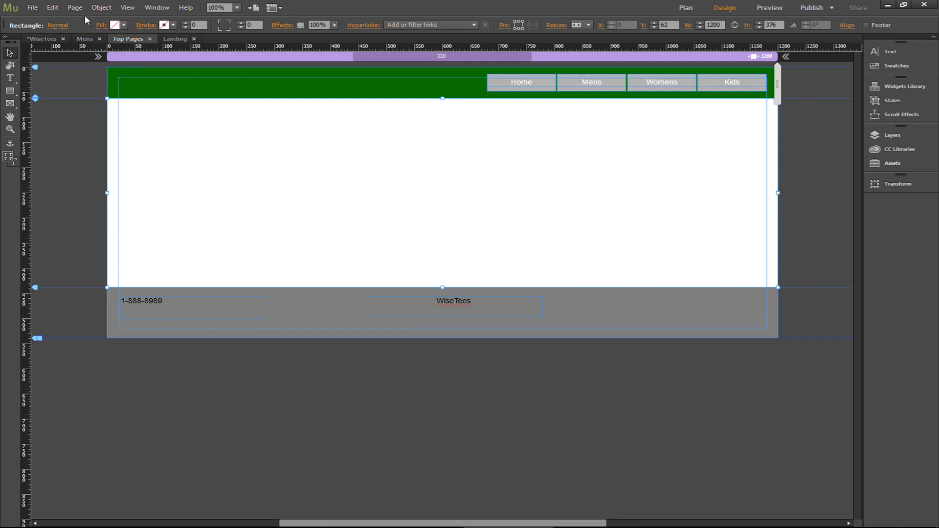
Fill the new Top Pages rectangle with solid grey 7F7F7F.
left_click(101, 25)
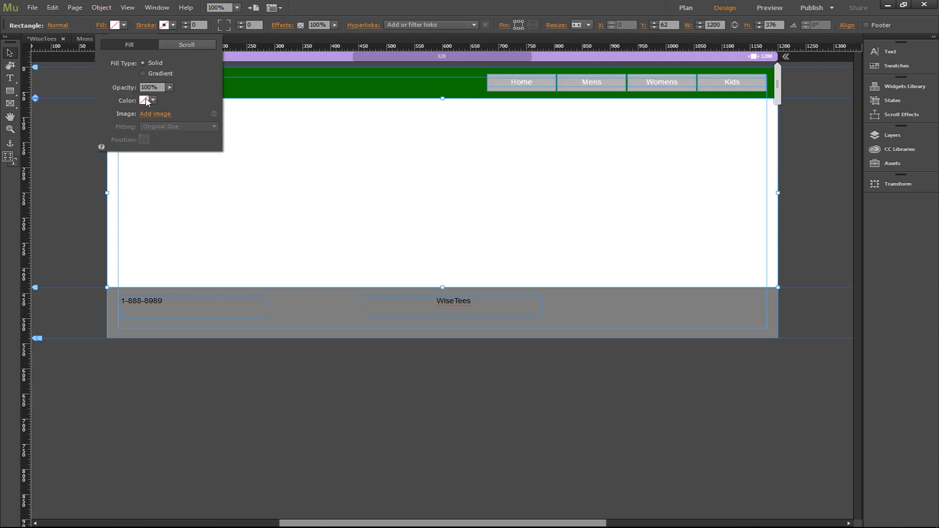
left_click(147, 101)
left_click(284, 114)
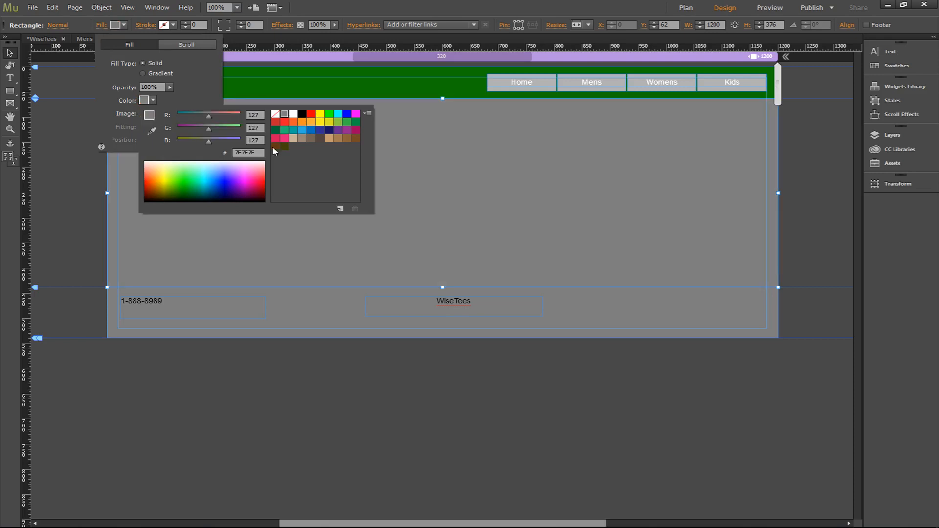
left_click(82, 195)
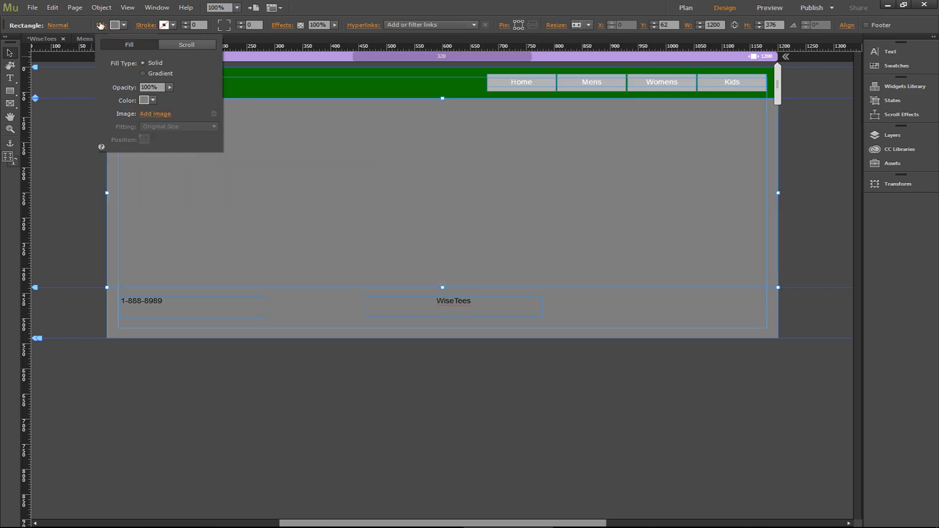
left_click(44, 83)
Try drawing a rectangle about 227 by 462 px on the Womens page, extending past the grey area, and undo it.
left_click(41, 39)
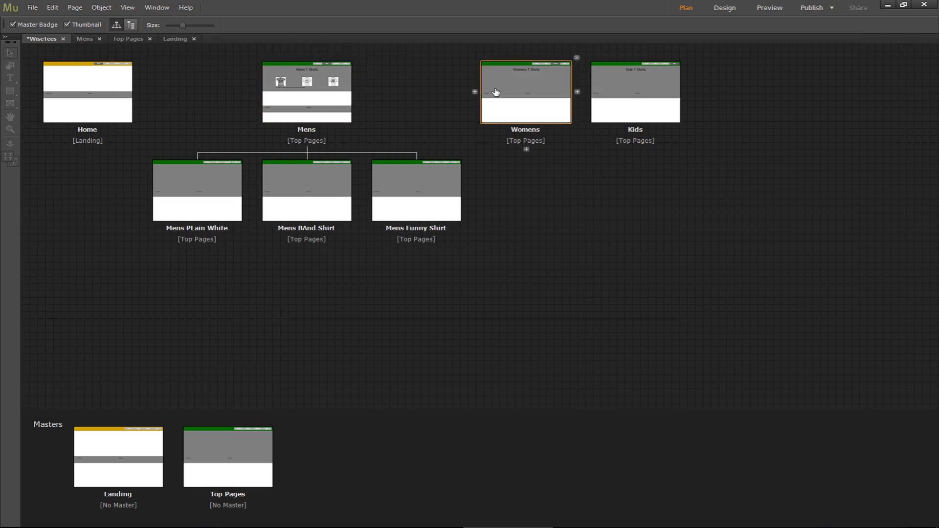
double_click(547, 85)
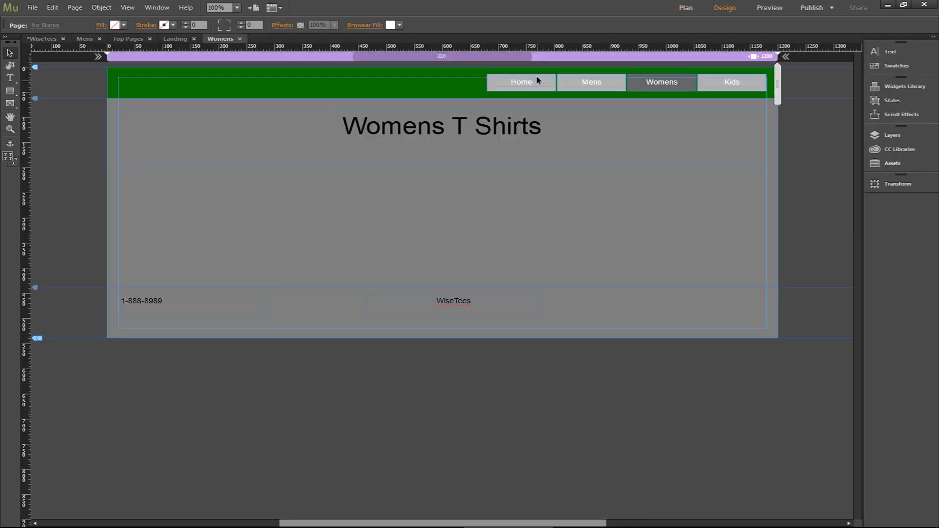
left_click(10, 90)
left_click_drag(244, 177, 371, 409)
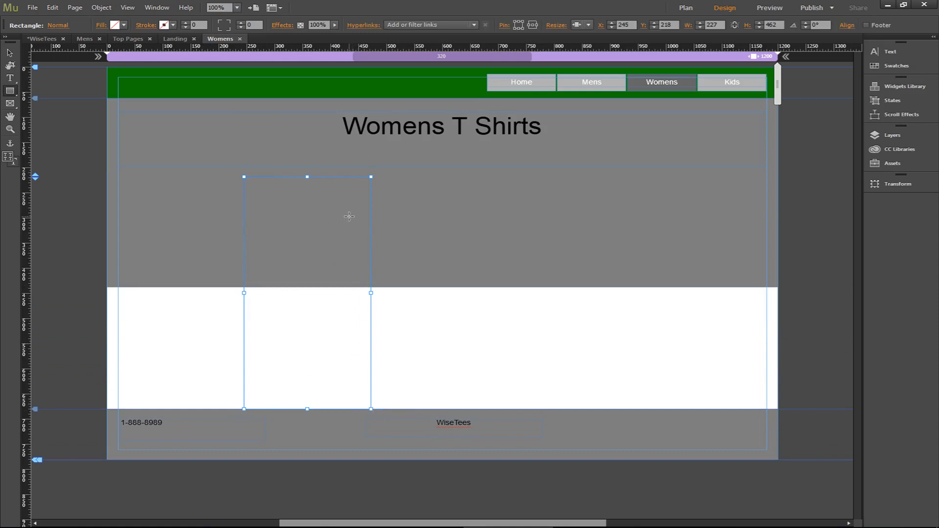
key("ctrl+z")
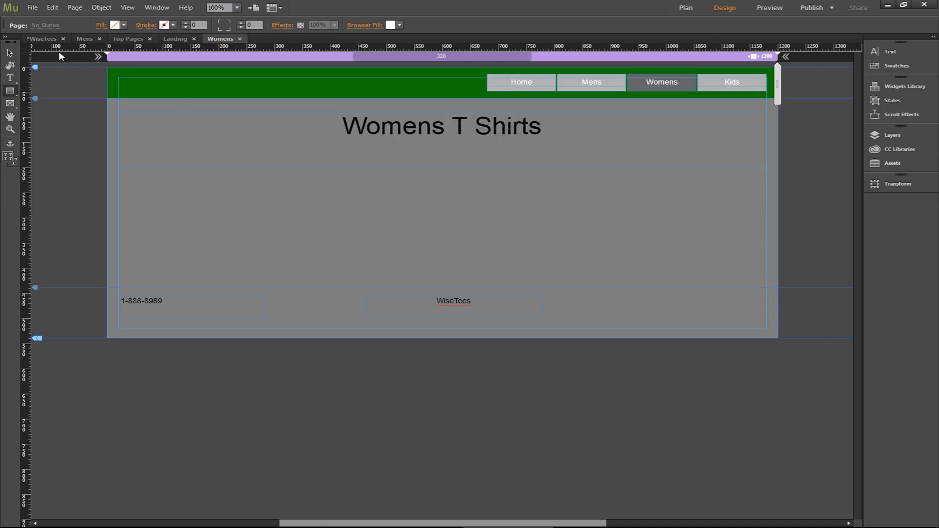
Reopen the Top Pages master and delete the grey rectangle between the header and footer.
left_click(42, 36)
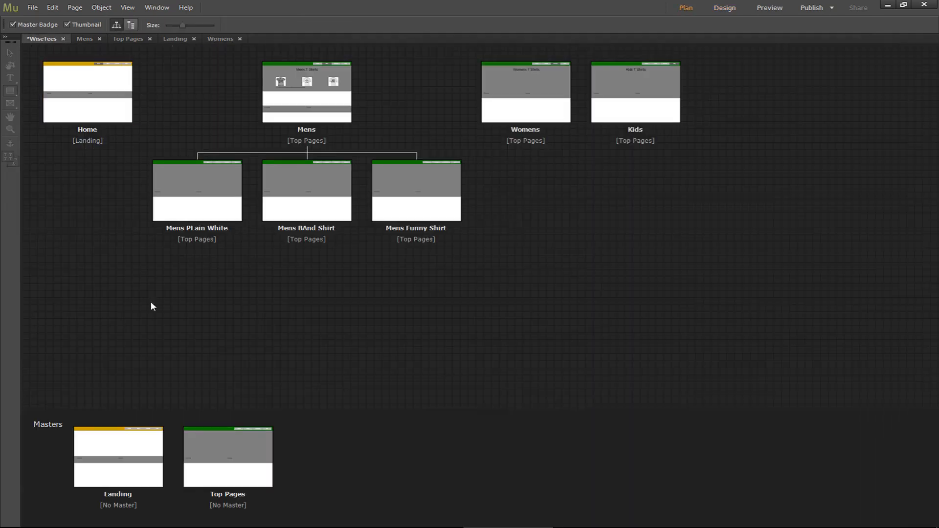
double_click(213, 472)
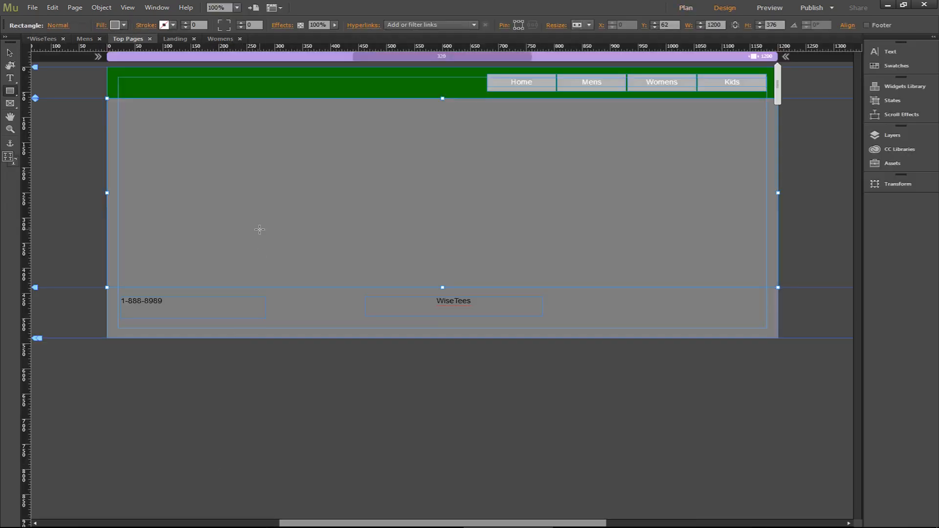
key("v")
key("Delete")
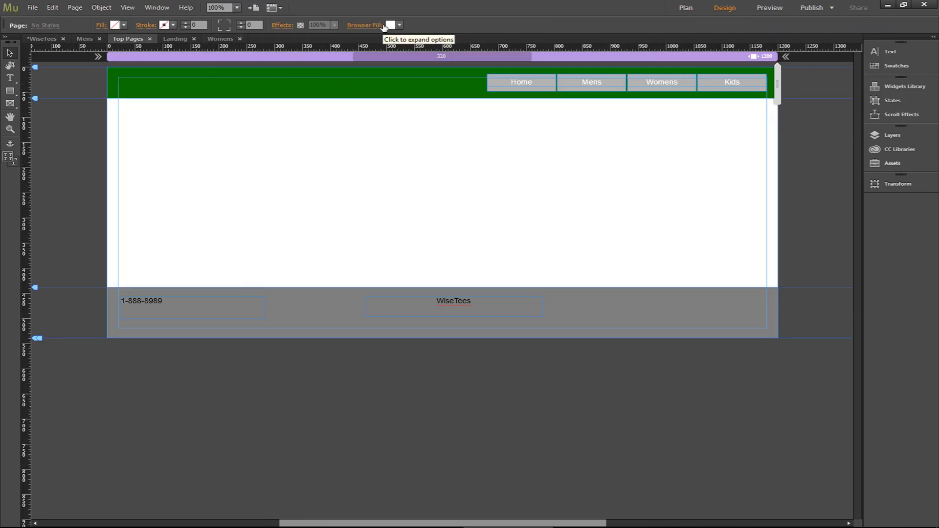
Set the browser fill of the Top Pages master to solid grey 7F7F7F.
left_click(366, 28)
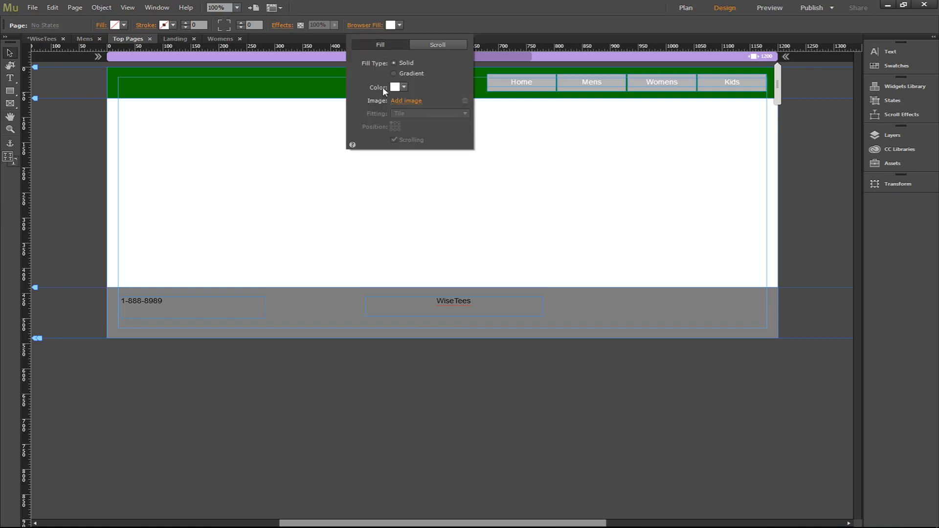
left_click(404, 88)
left_click(526, 101)
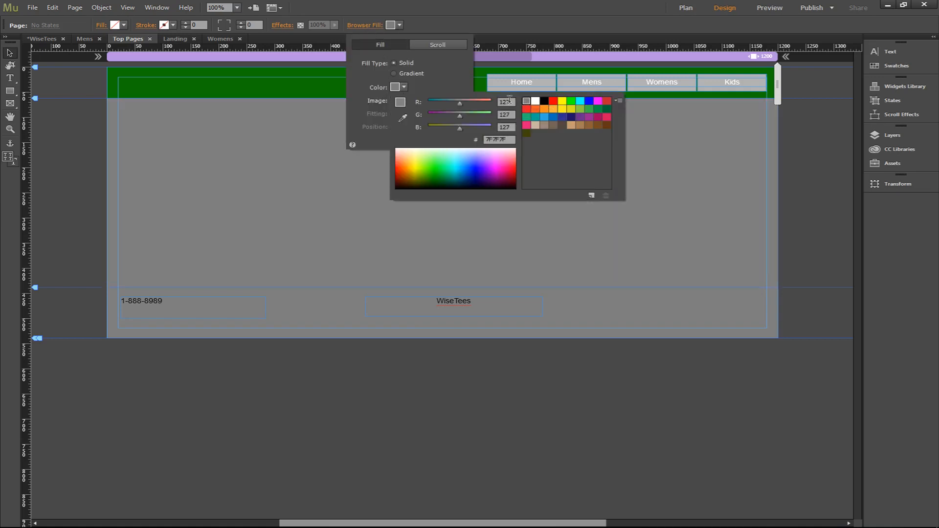
left_click(422, 25)
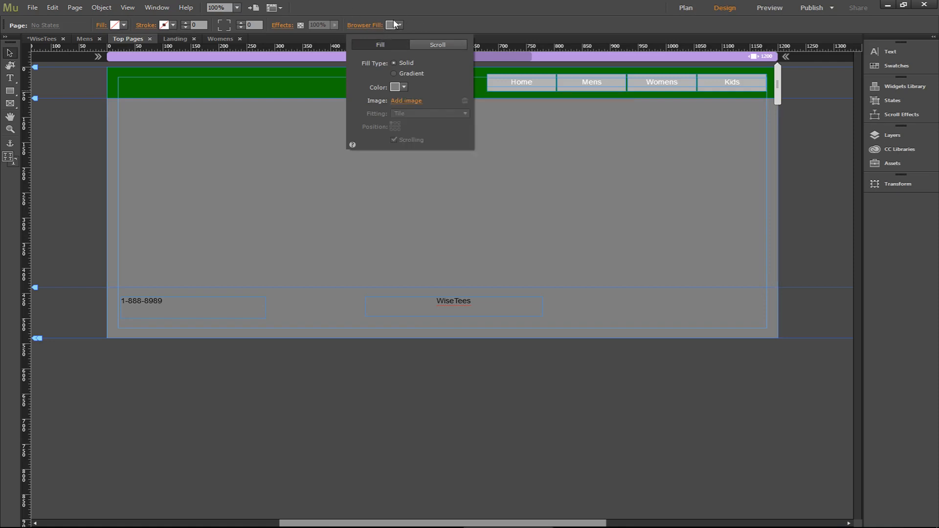
left_click(416, 25)
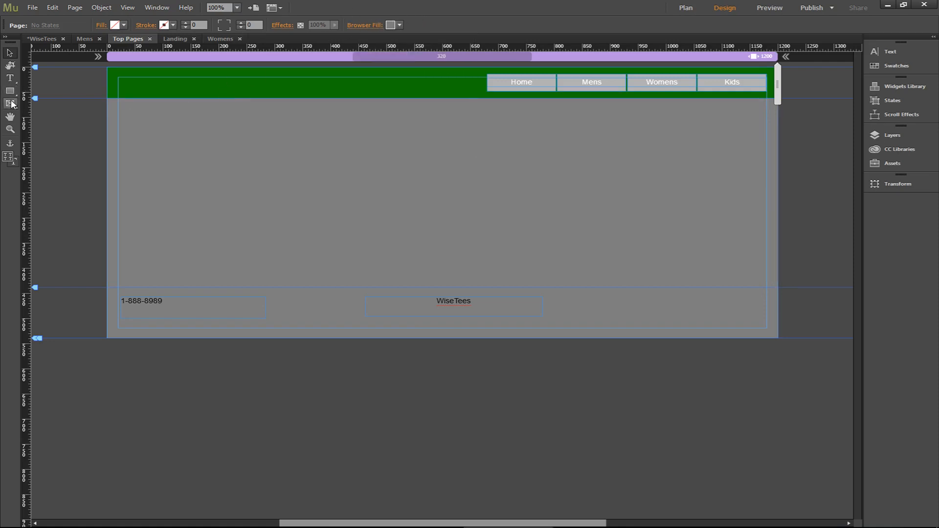
Check the background on the Mens page and inspect the footer rectangle in the Top Pages master.
left_click(84, 38)
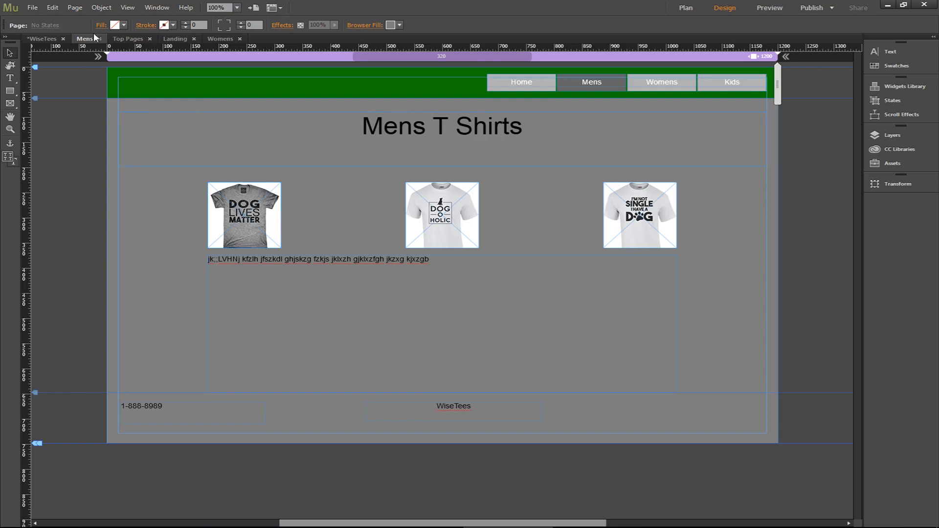
left_click(42, 39)
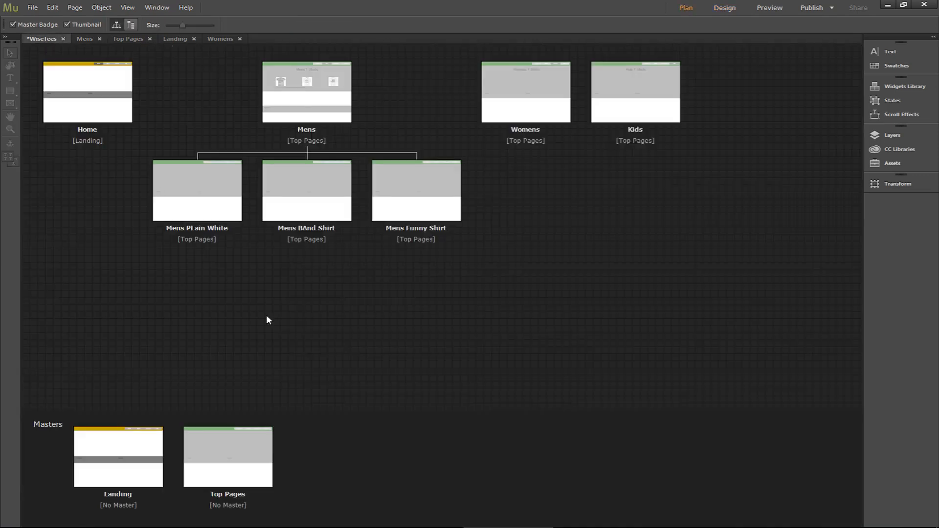
double_click(241, 469)
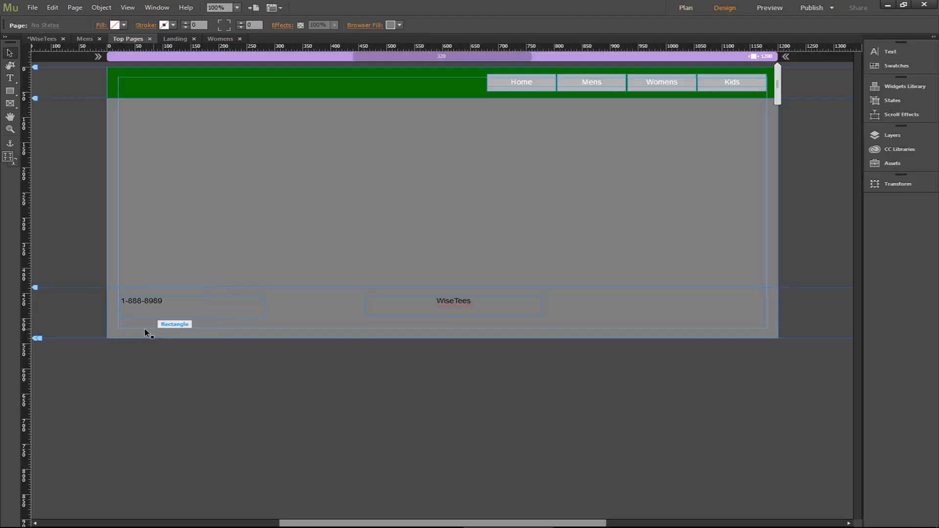
left_click(117, 332)
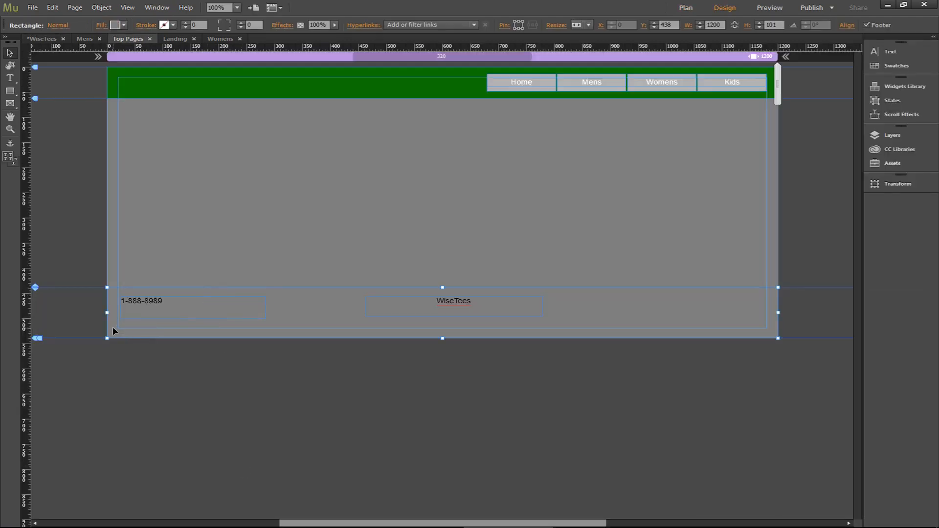
key("Escape")
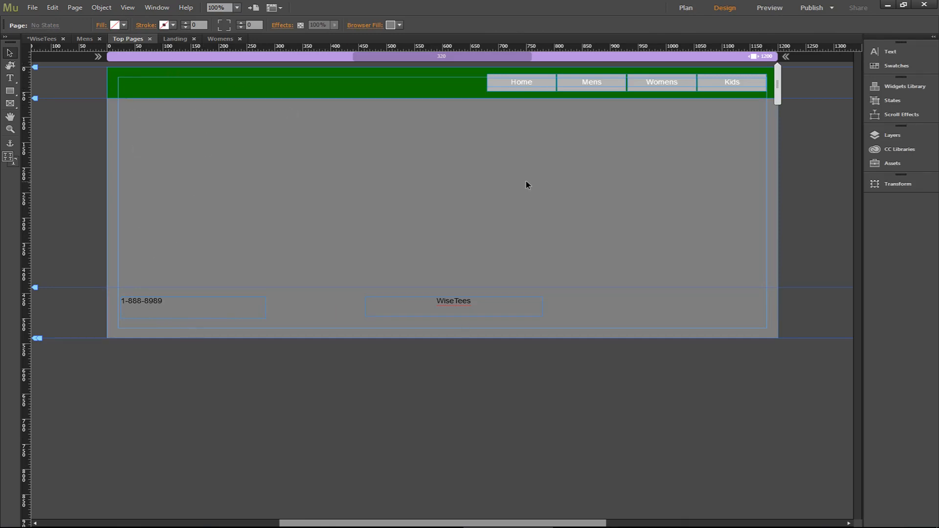
Change the Top Pages master's green header rectangle to a solid dark blue fill and return to the site plan.
left_click(168, 86)
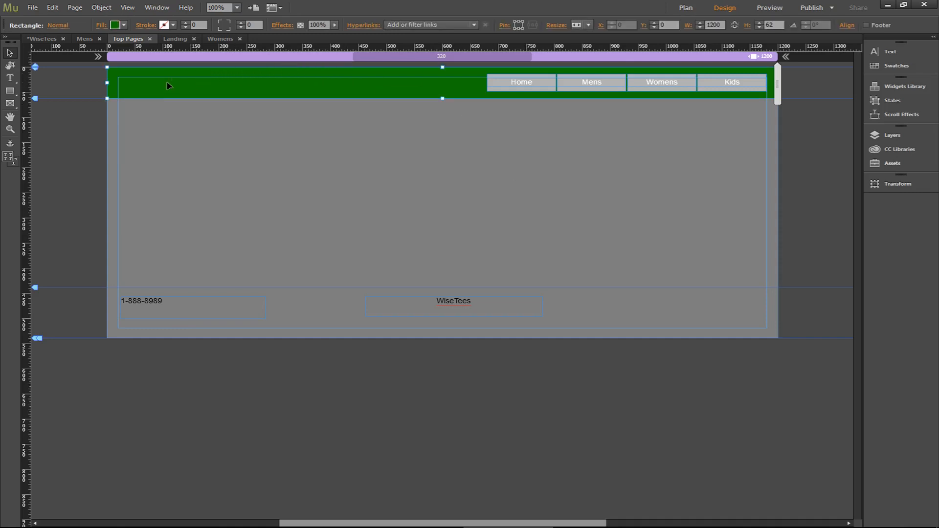
left_click(114, 26)
left_click(145, 101)
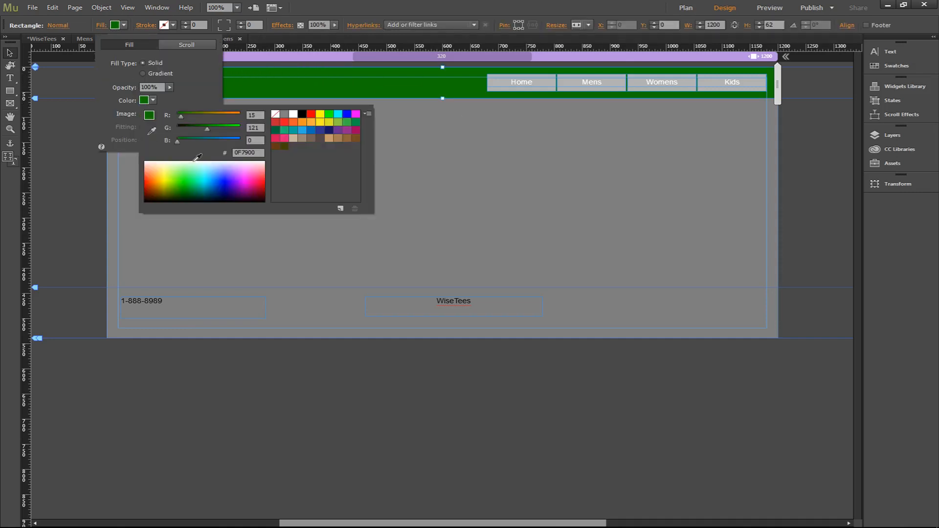
left_click(228, 170)
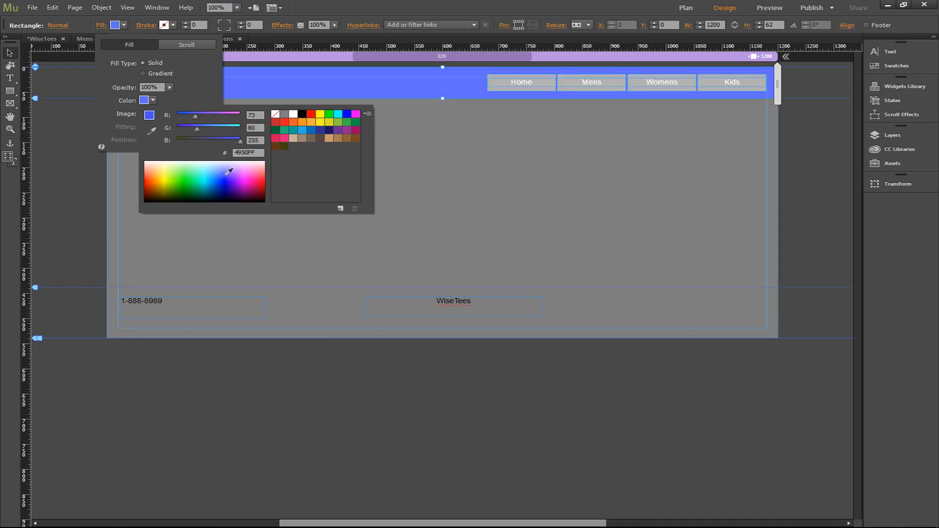
left_click(227, 188)
left_click(225, 192)
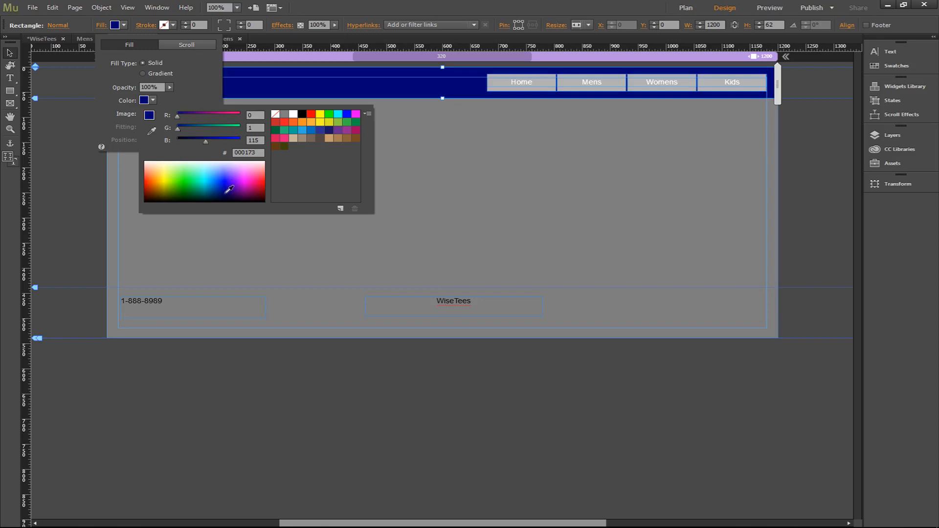
left_click(225, 194)
left_click(493, 152)
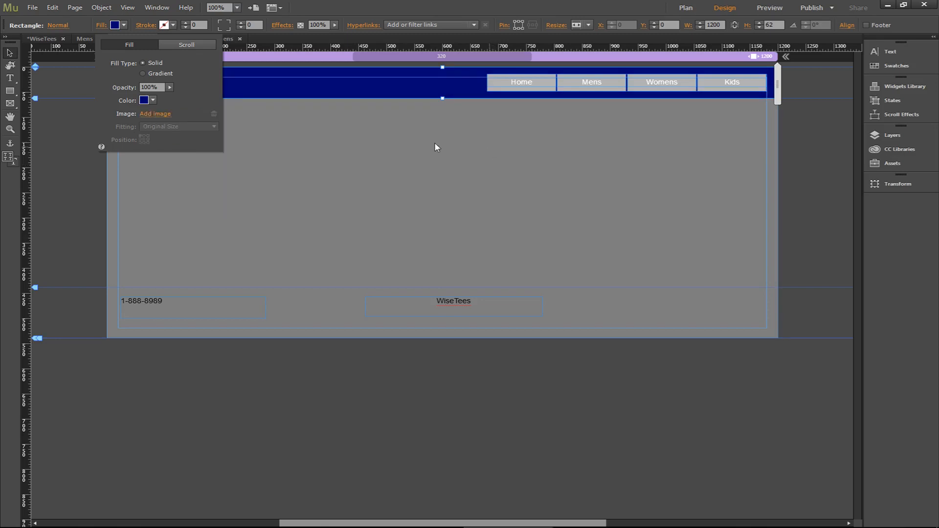
left_click(101, 26)
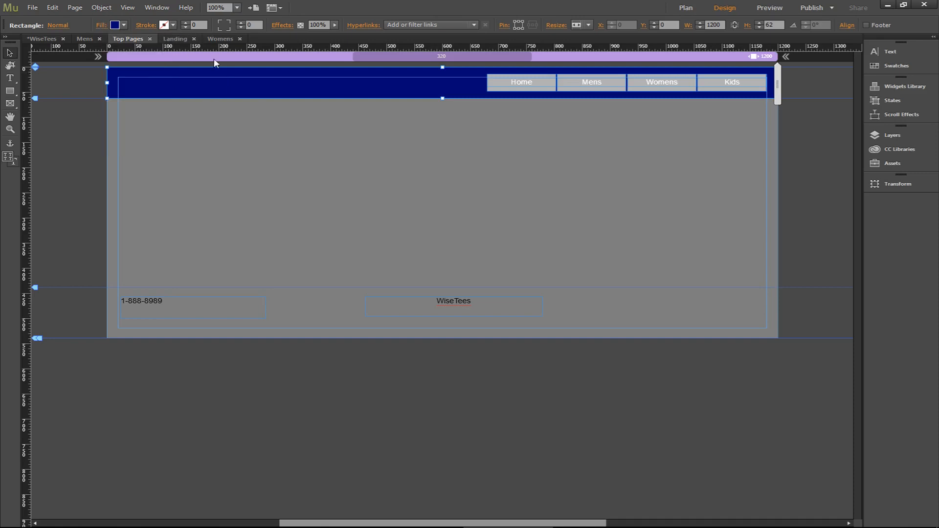
left_click(51, 38)
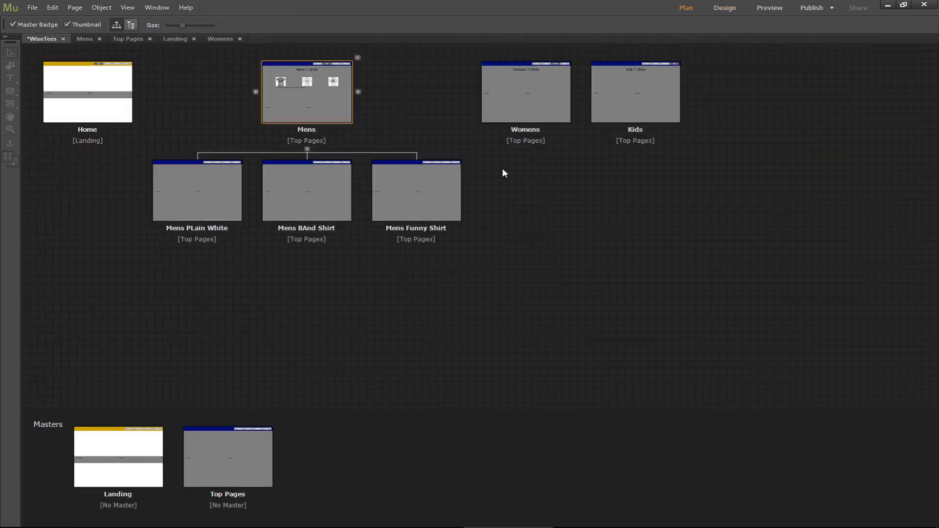